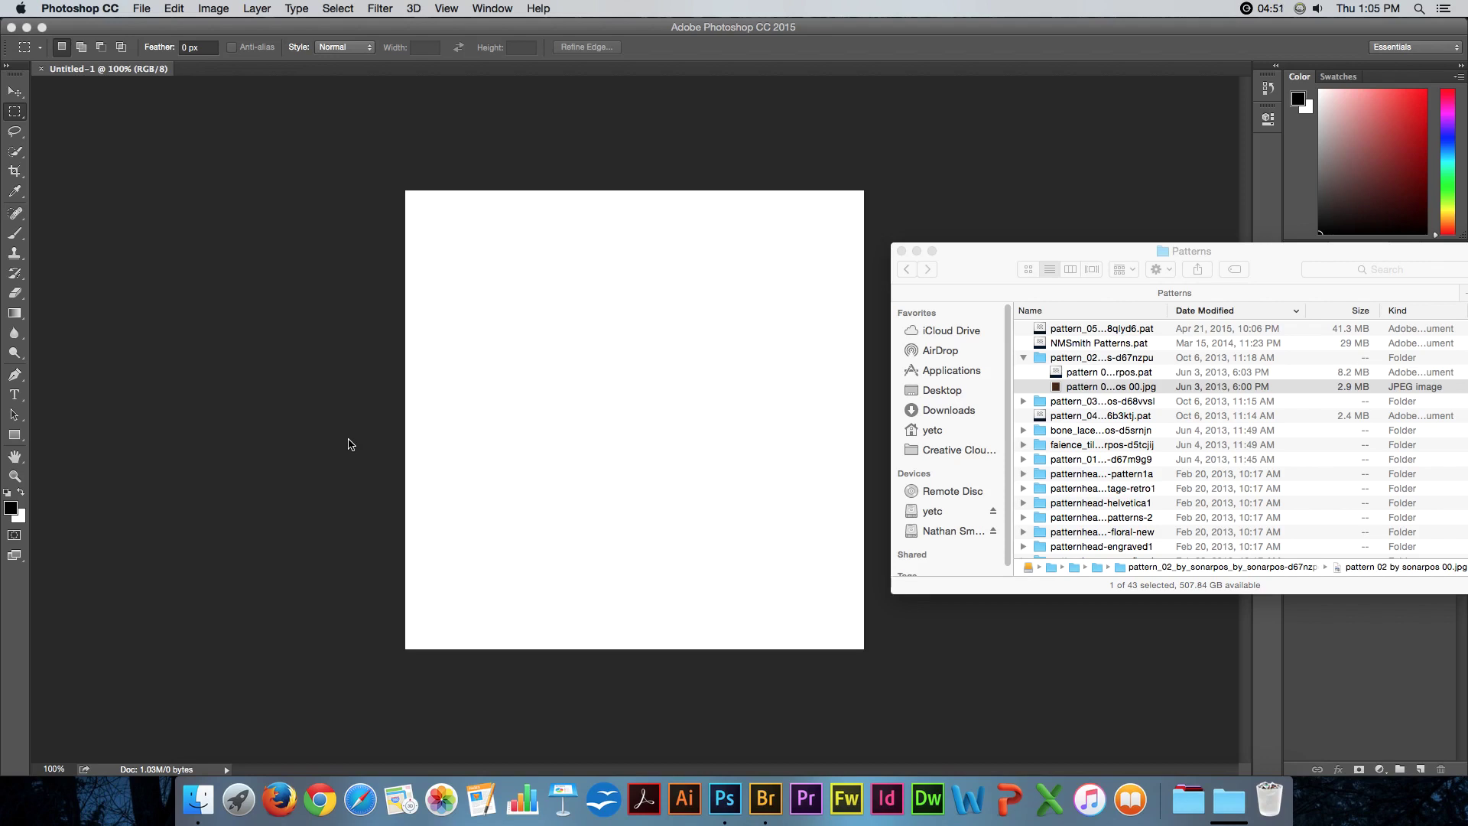
Bring Photoshop's blank Untitled-1 document in front of the Finder Patterns window
click(500, 341)
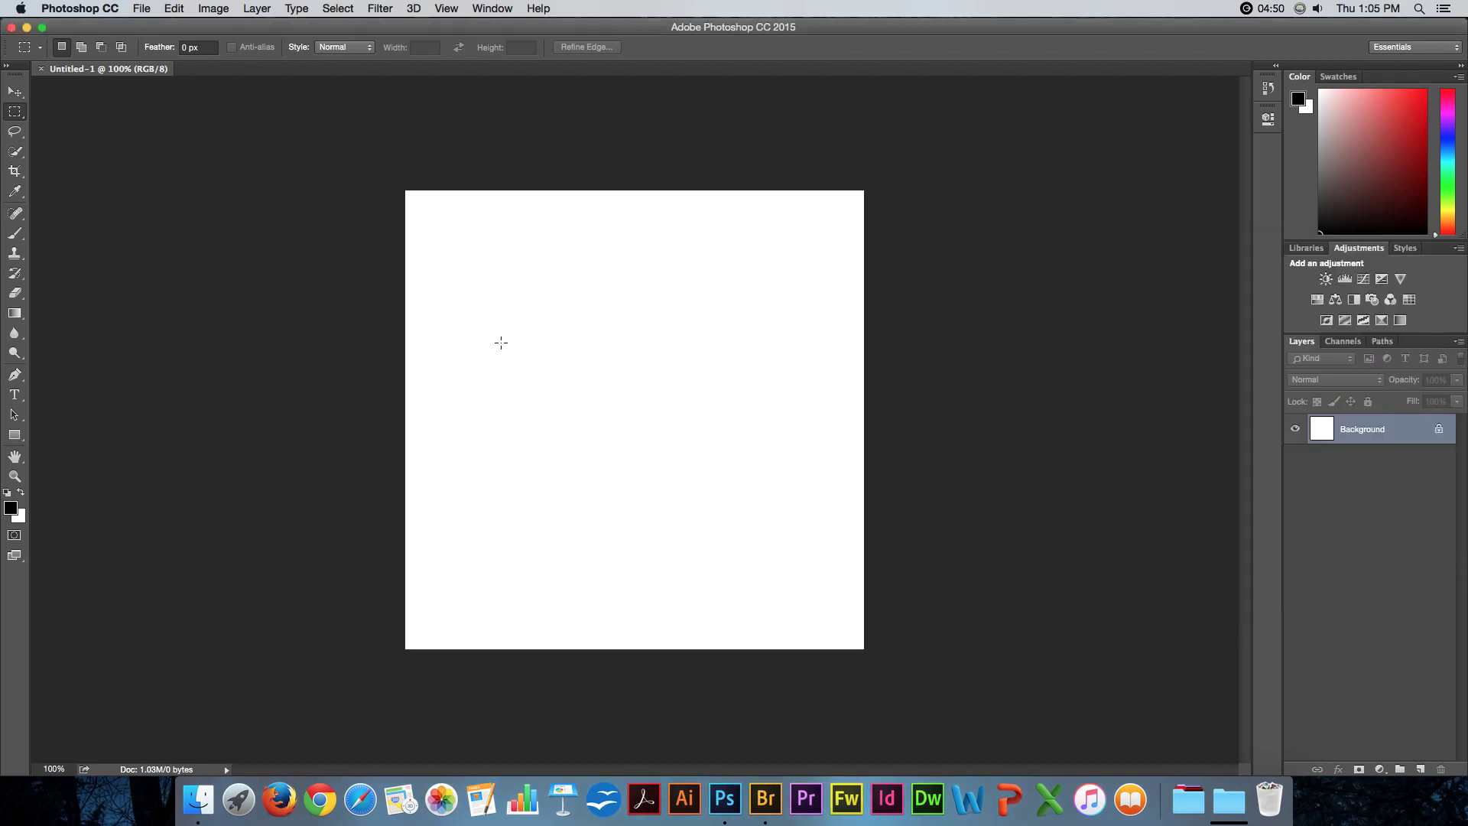
Switch to the Custom Shape Tool and append the All library to the shape picker
click(15, 436)
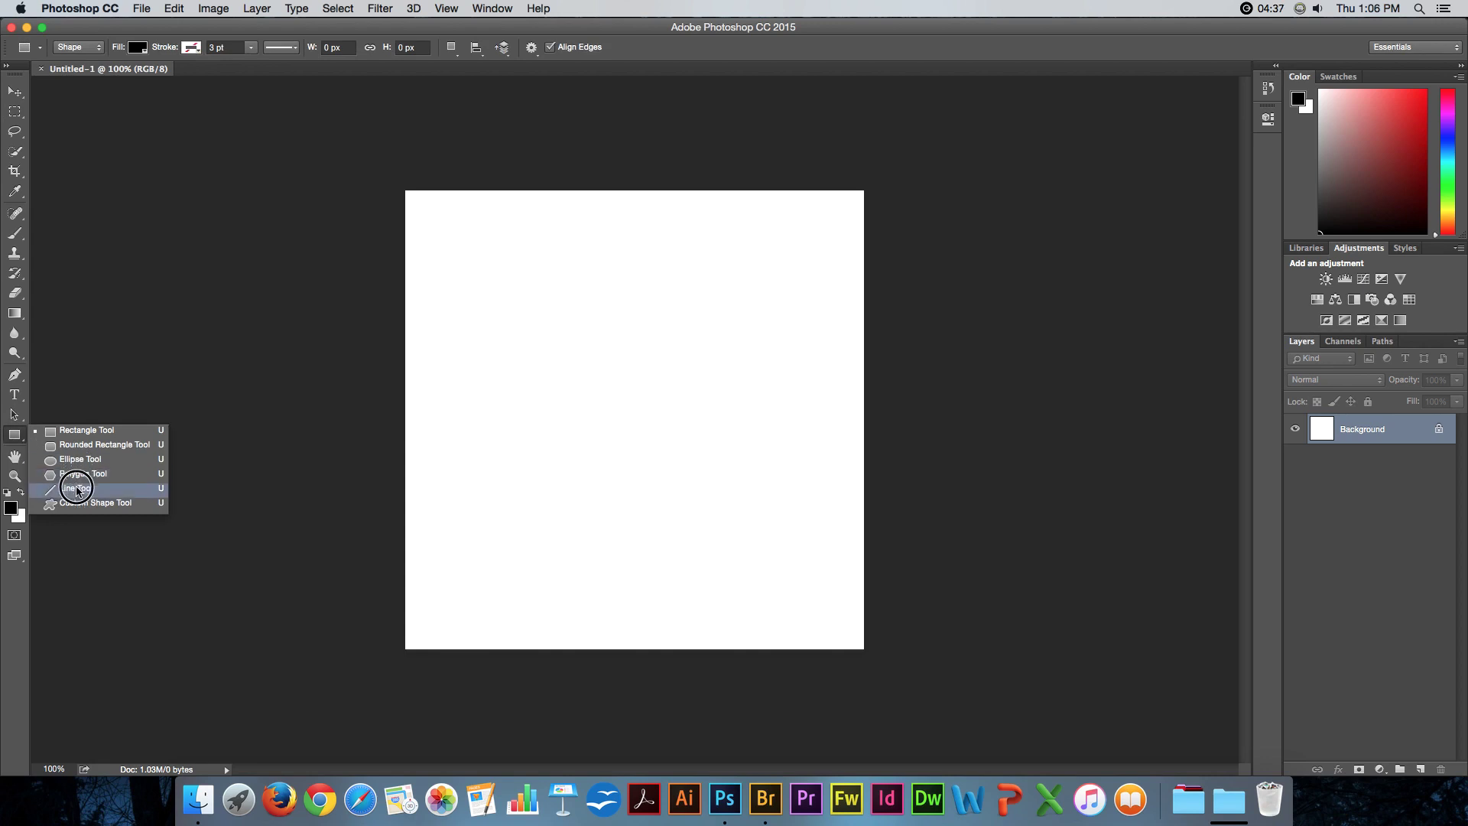
click(76, 502)
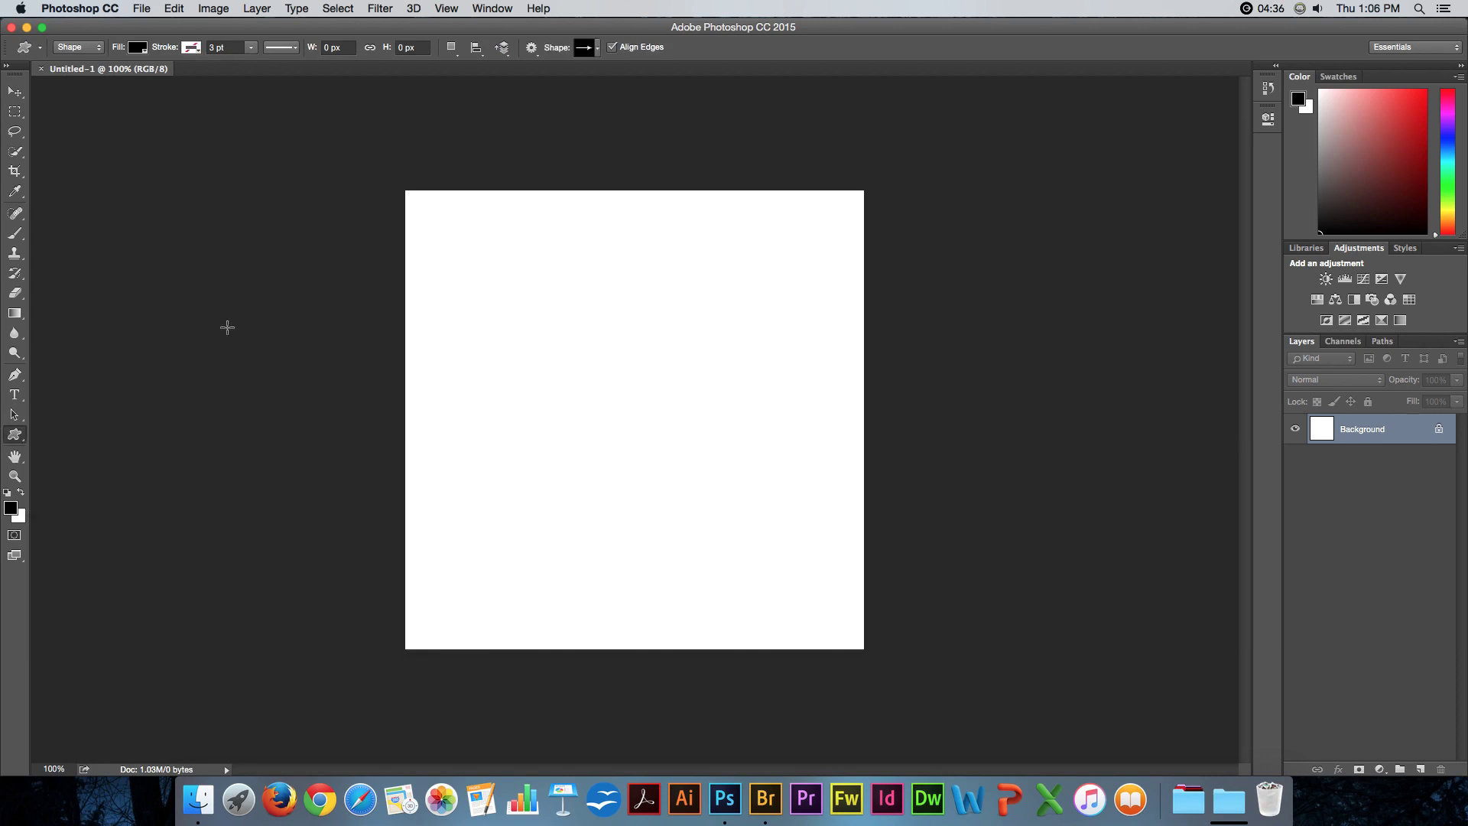
click(597, 48)
click(671, 76)
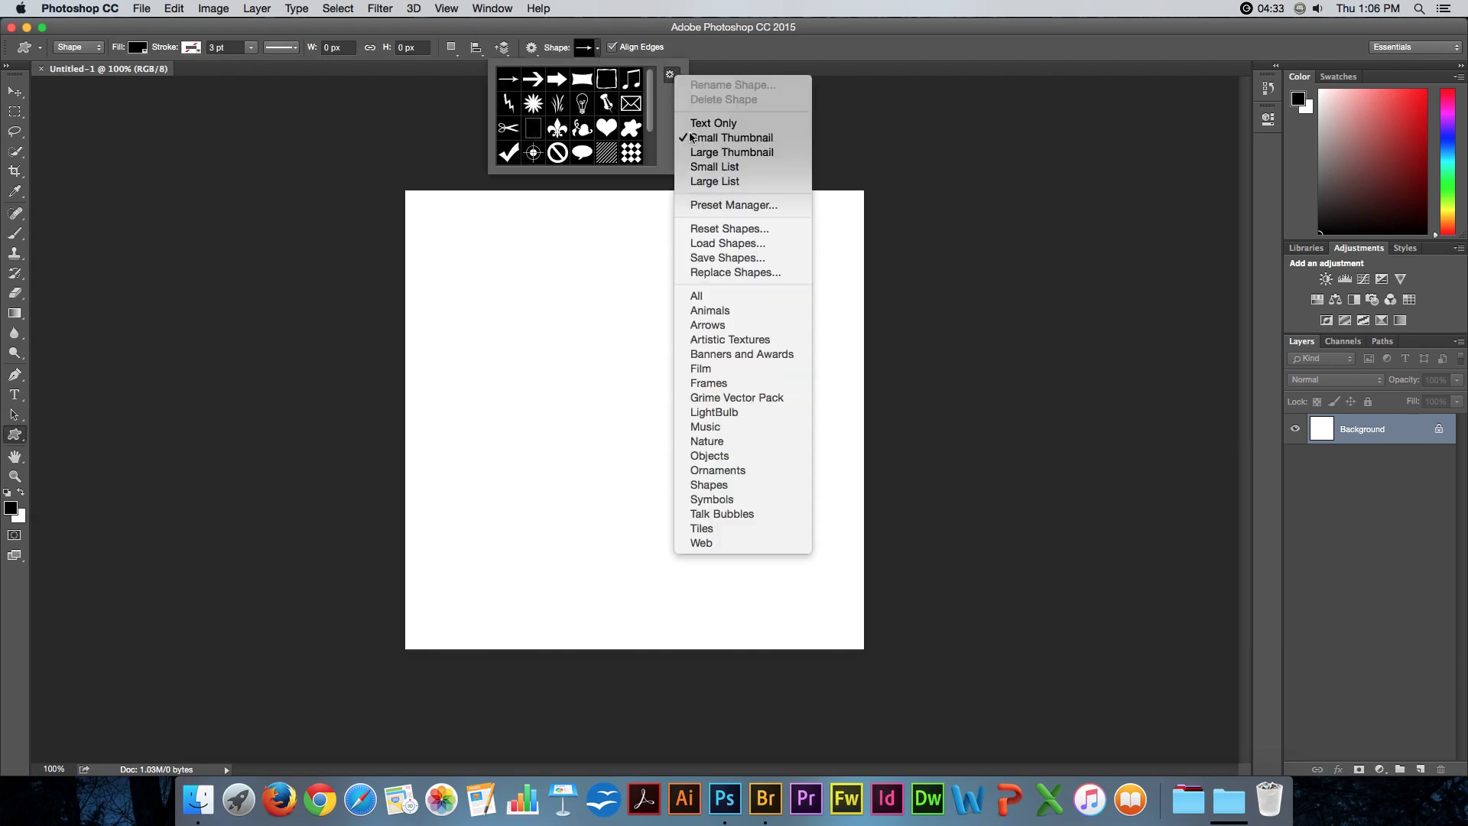
click(721, 298)
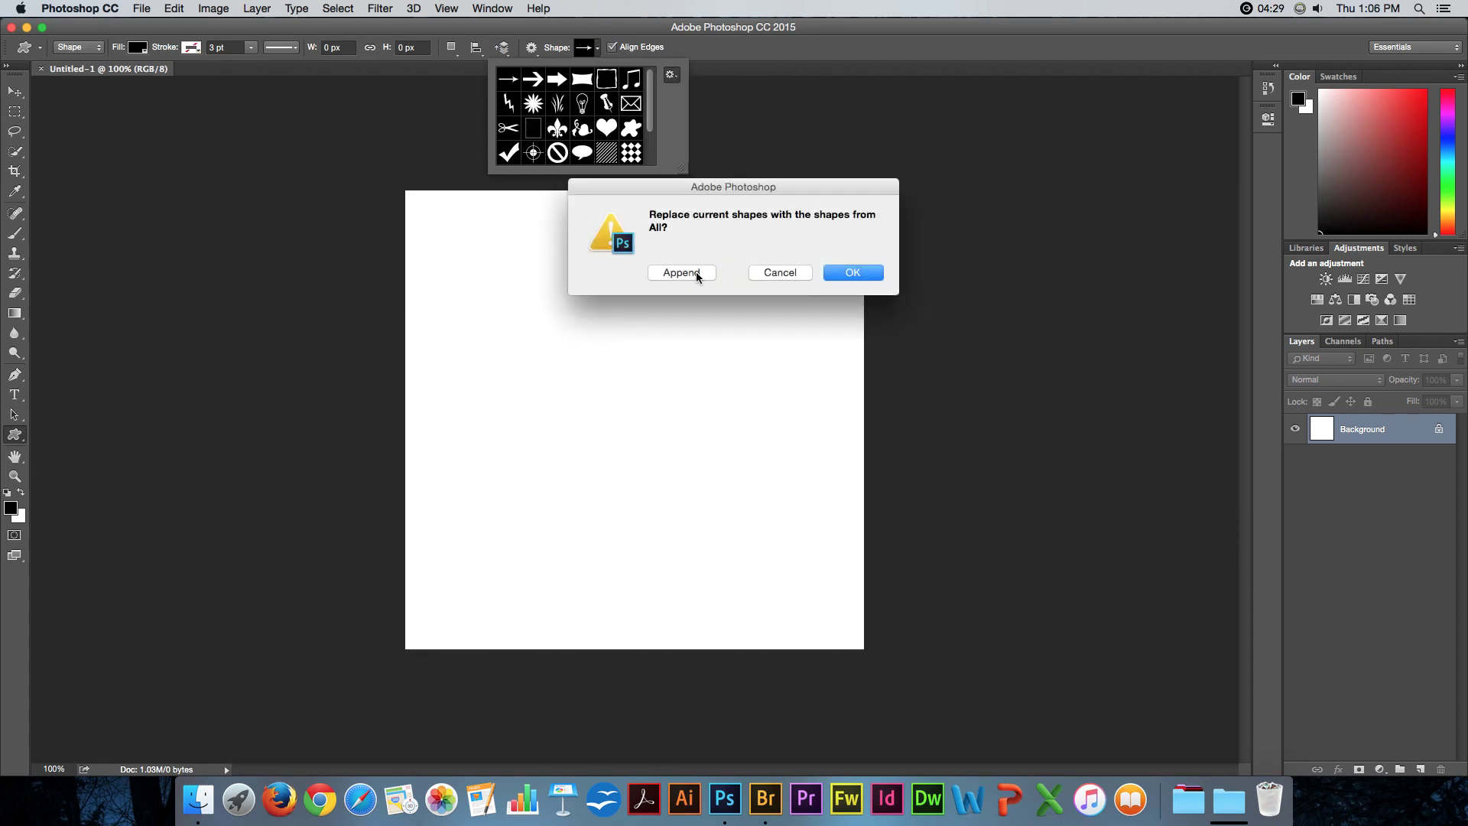
click(697, 277)
click(837, 272)
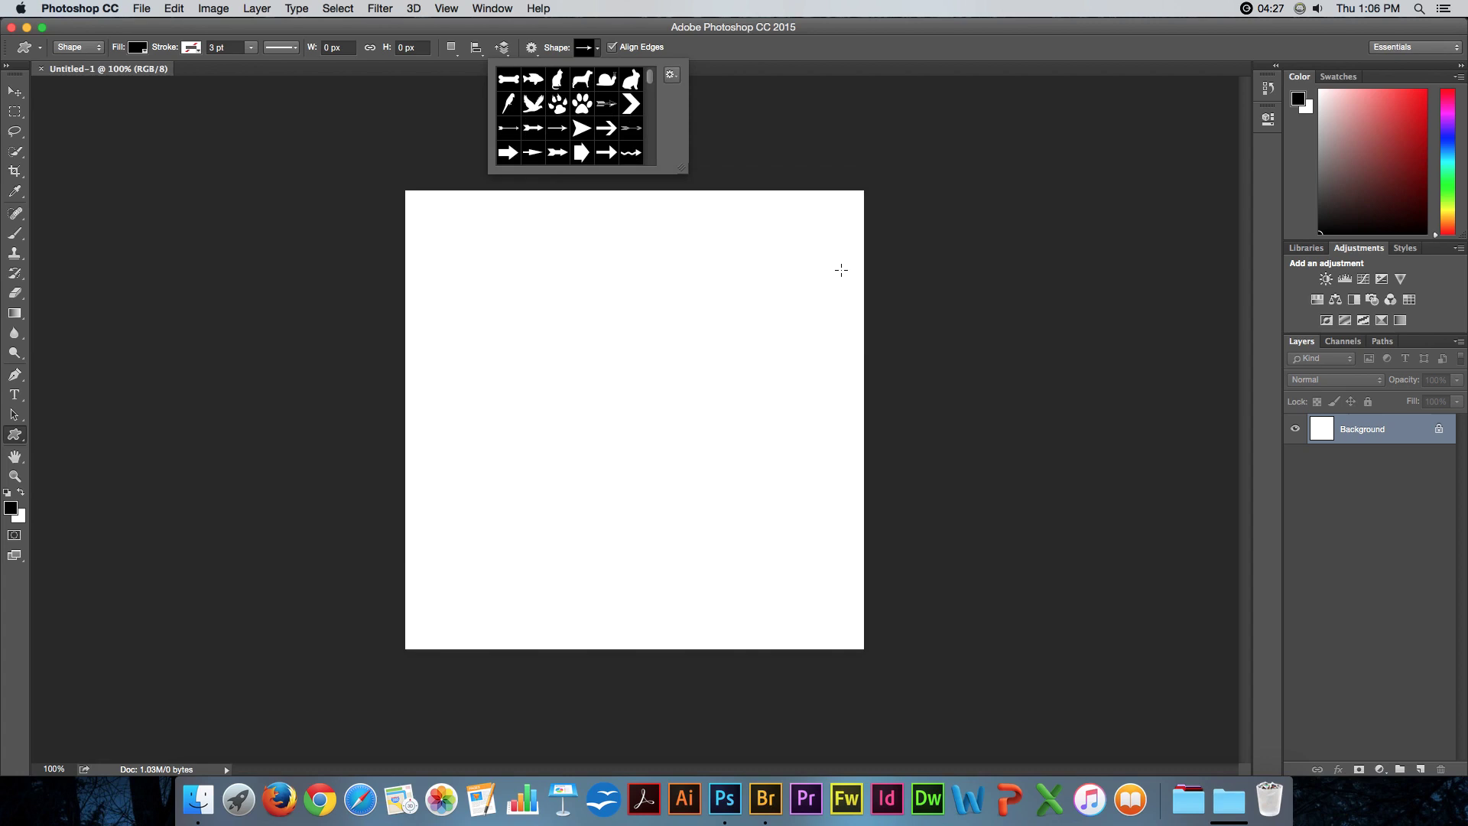
Enlarge the shape picker and choose the four-petal ornamental shape
drag(686, 173, 1175, 613)
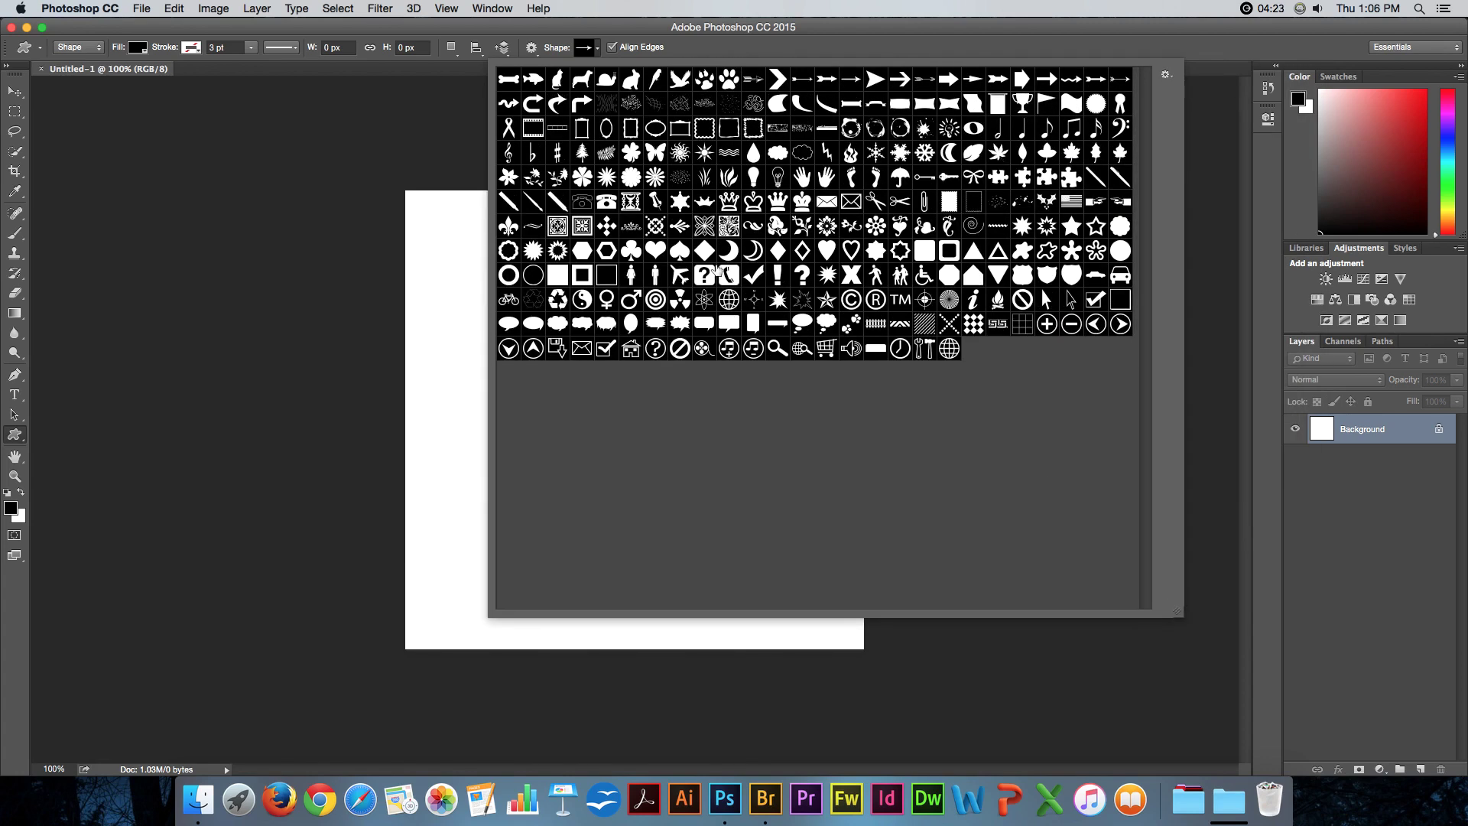
click(703, 228)
click(572, 59)
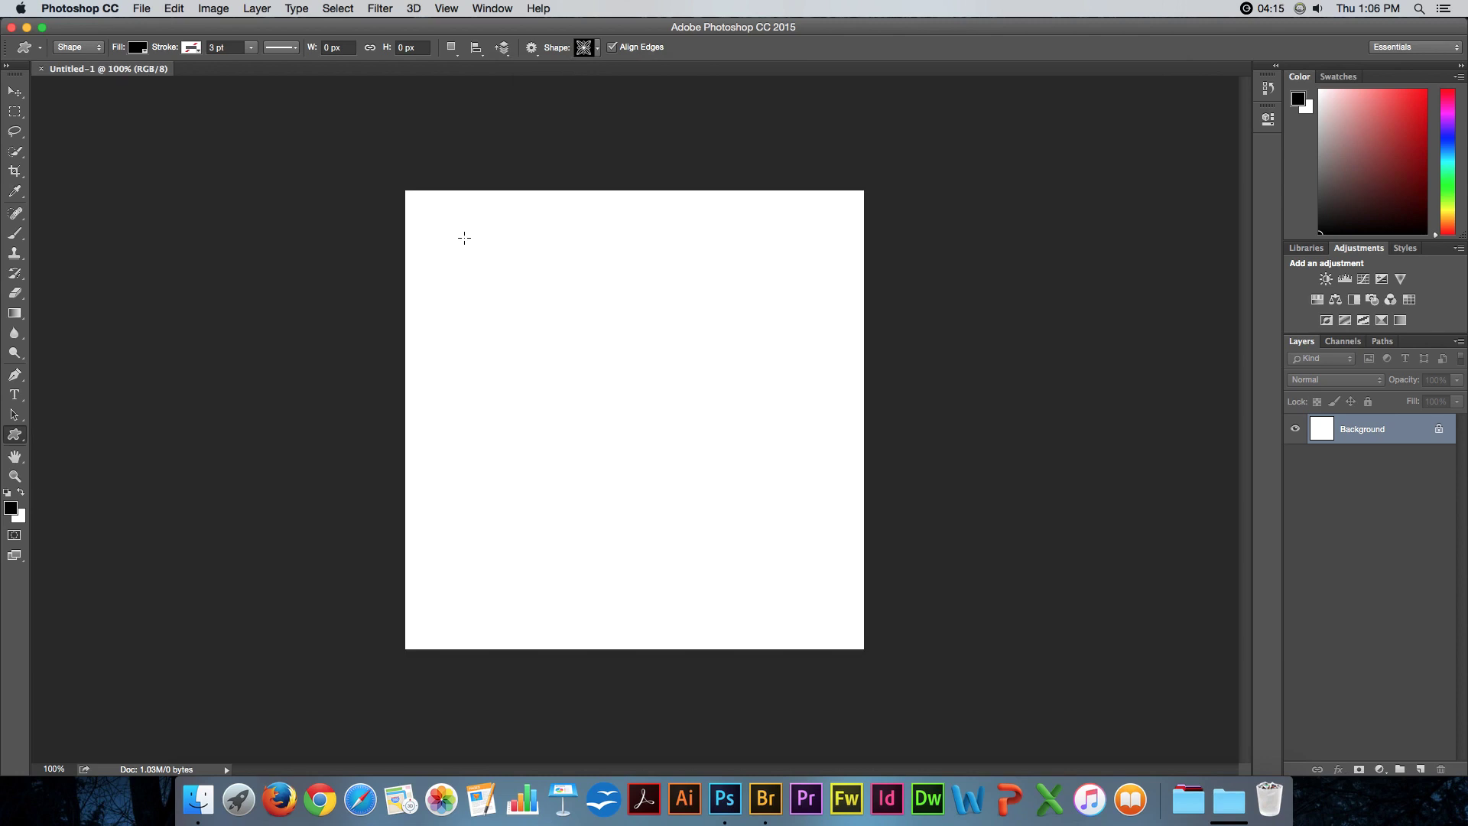
Drag a black four-petal ornament across most of the page, creating layer Shape 1
drag(461, 239, 854, 587)
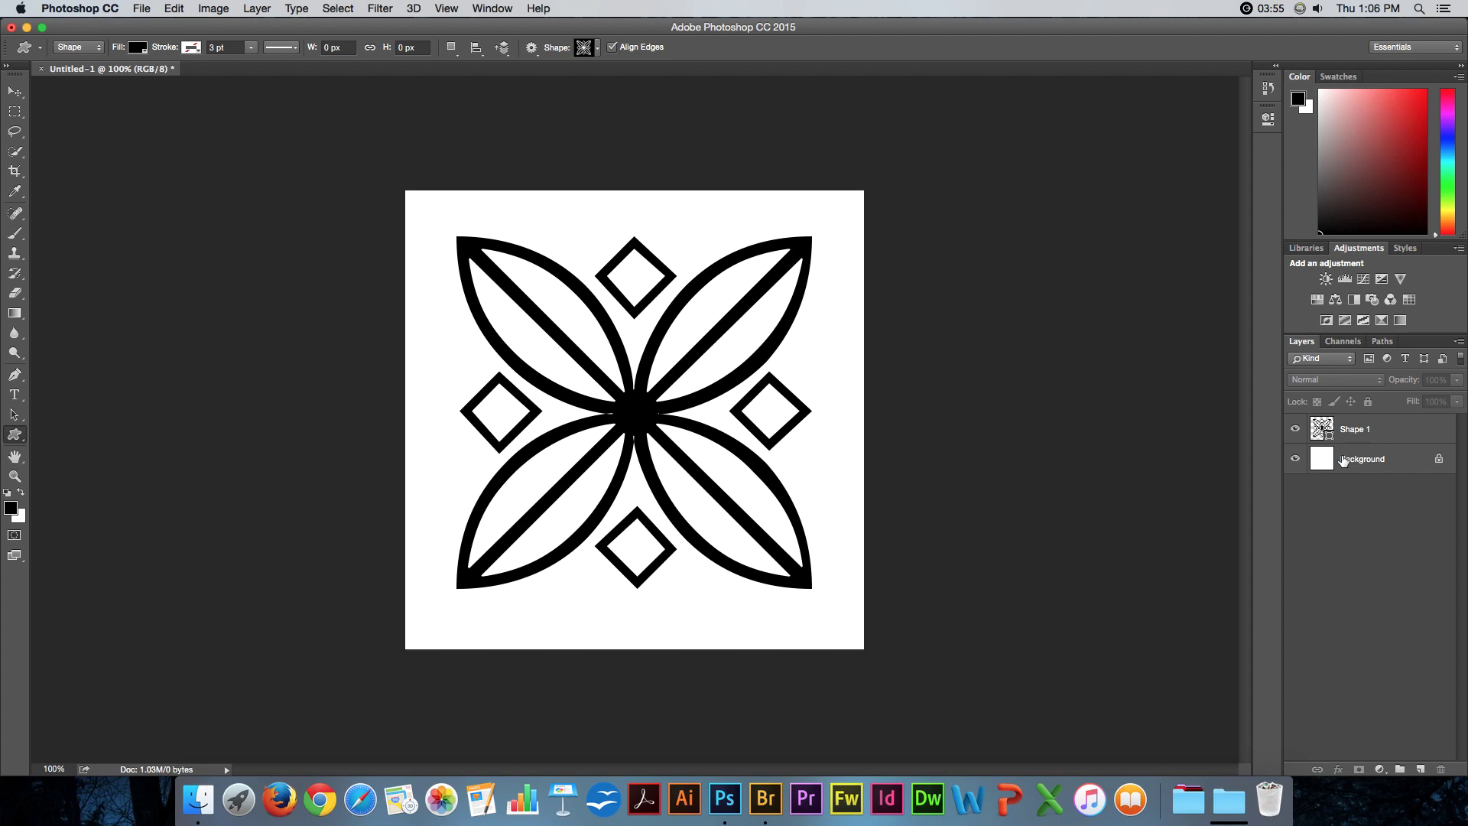
Fill the Background layer with 50% Gray
click(1342, 460)
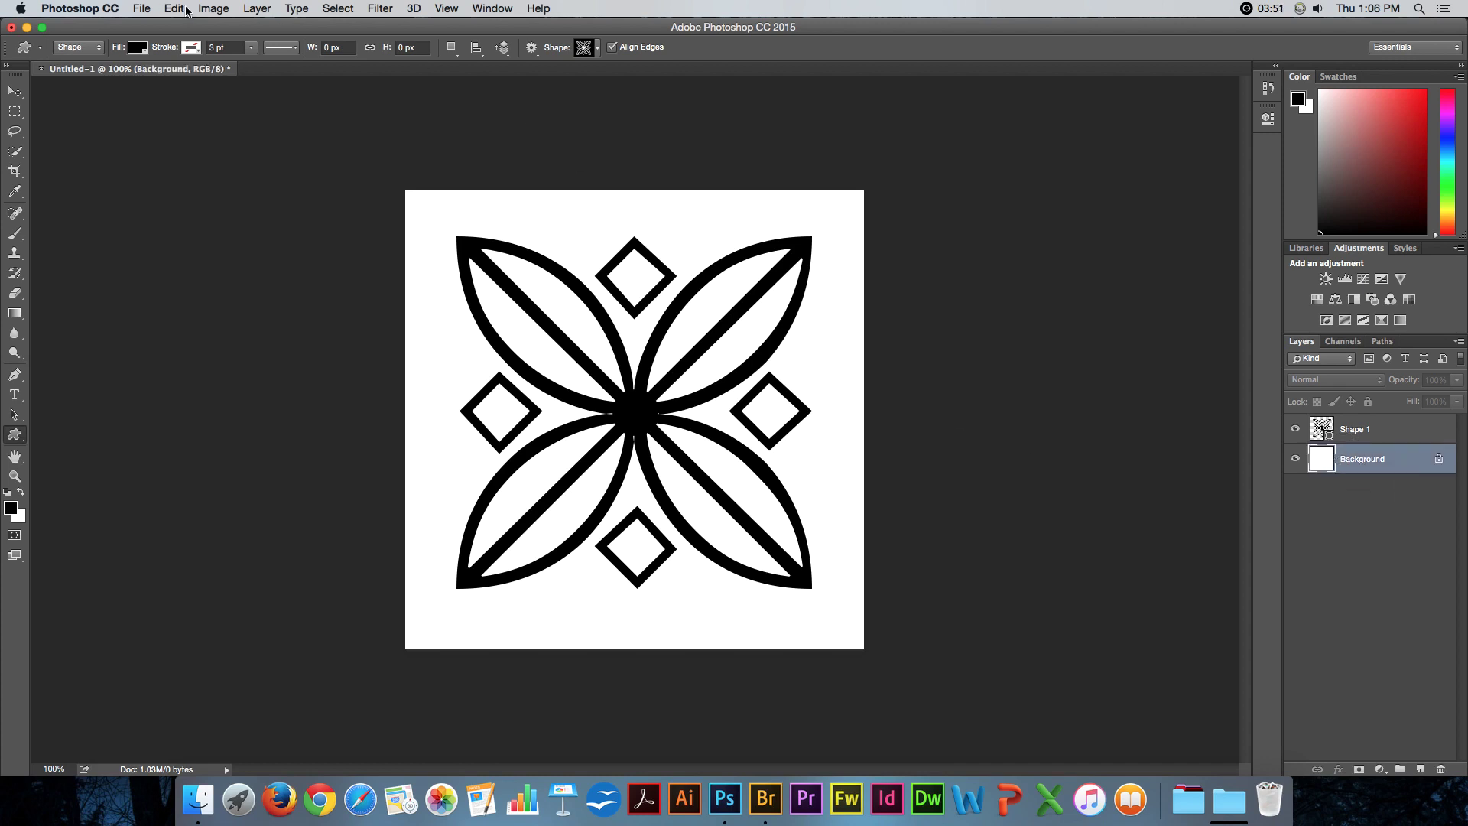
key(shift+F5)
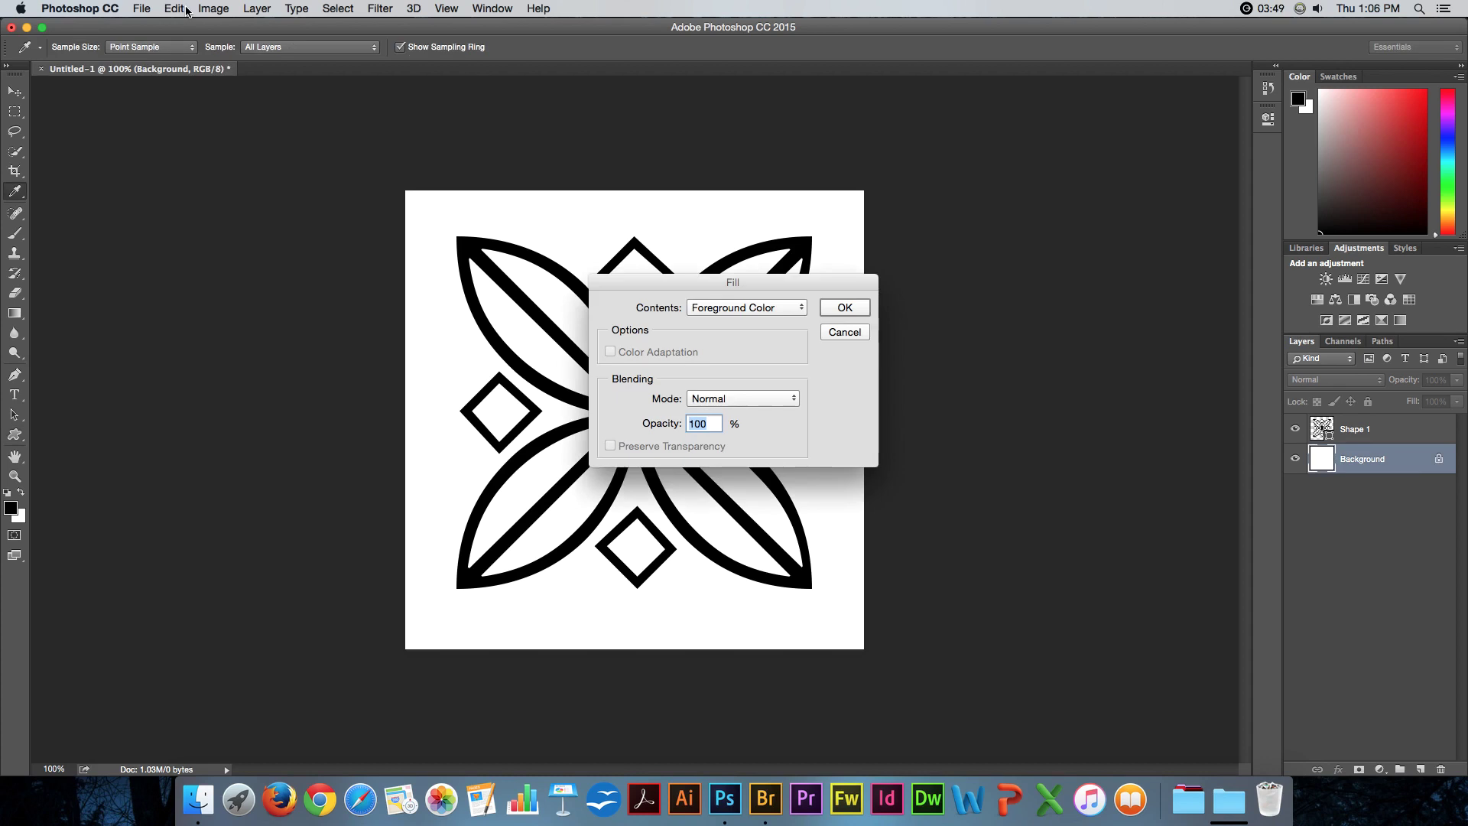
click(753, 307)
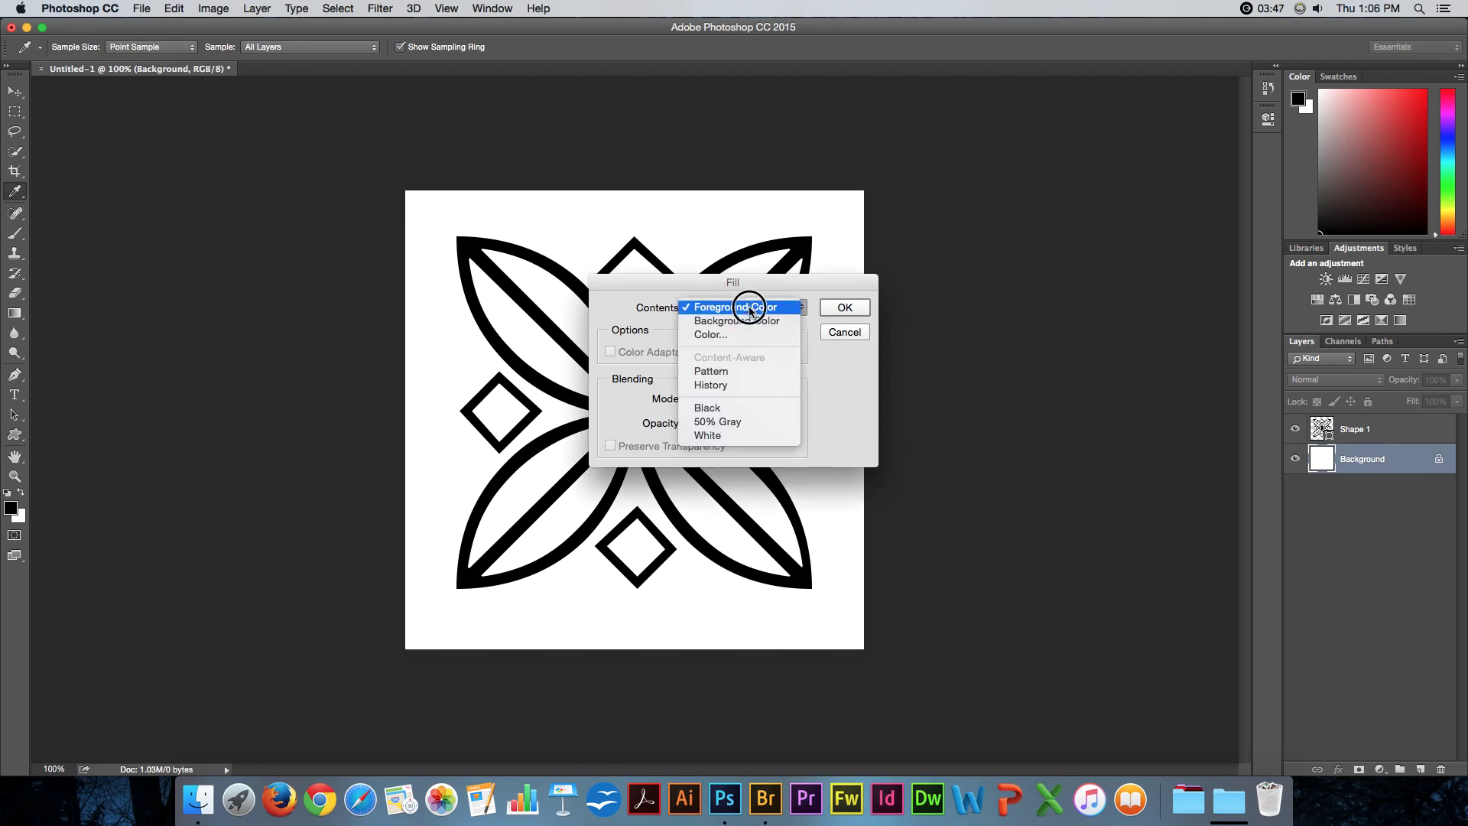
click(732, 422)
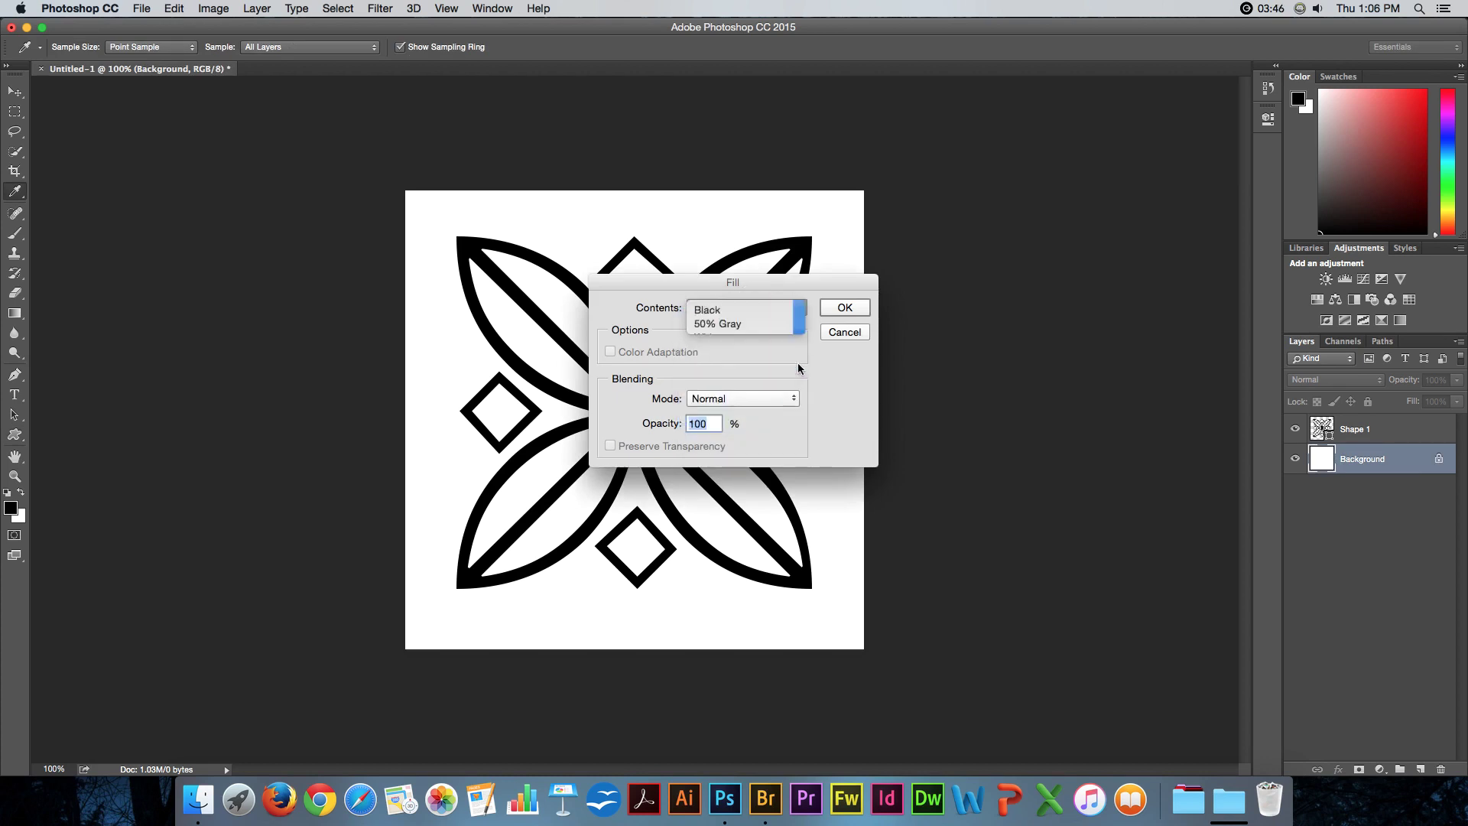
click(844, 307)
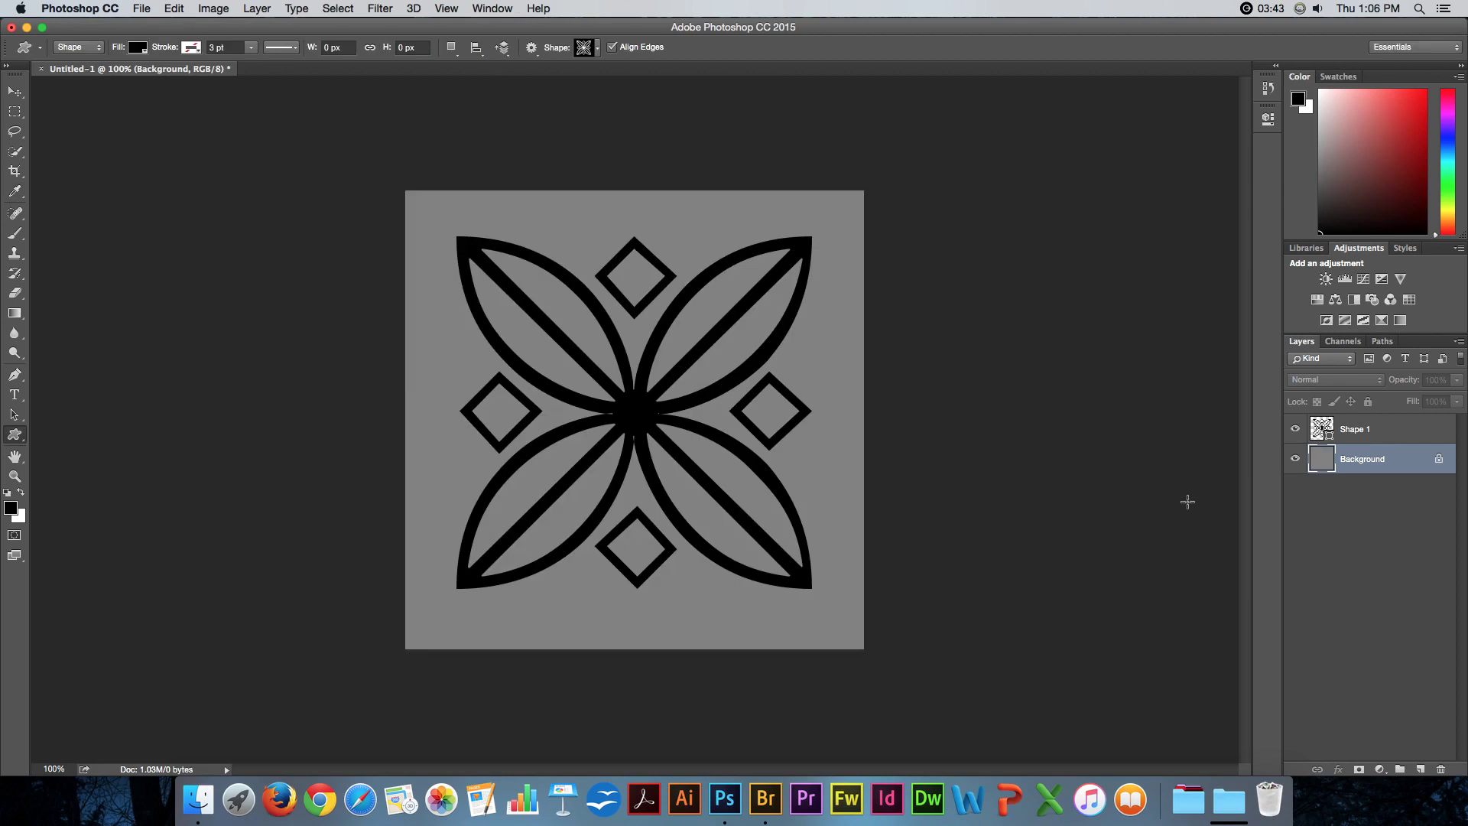
Set the Shape 1 ornament's fill colour to yellow
click(1320, 433)
drag(1320, 433, 1323, 445)
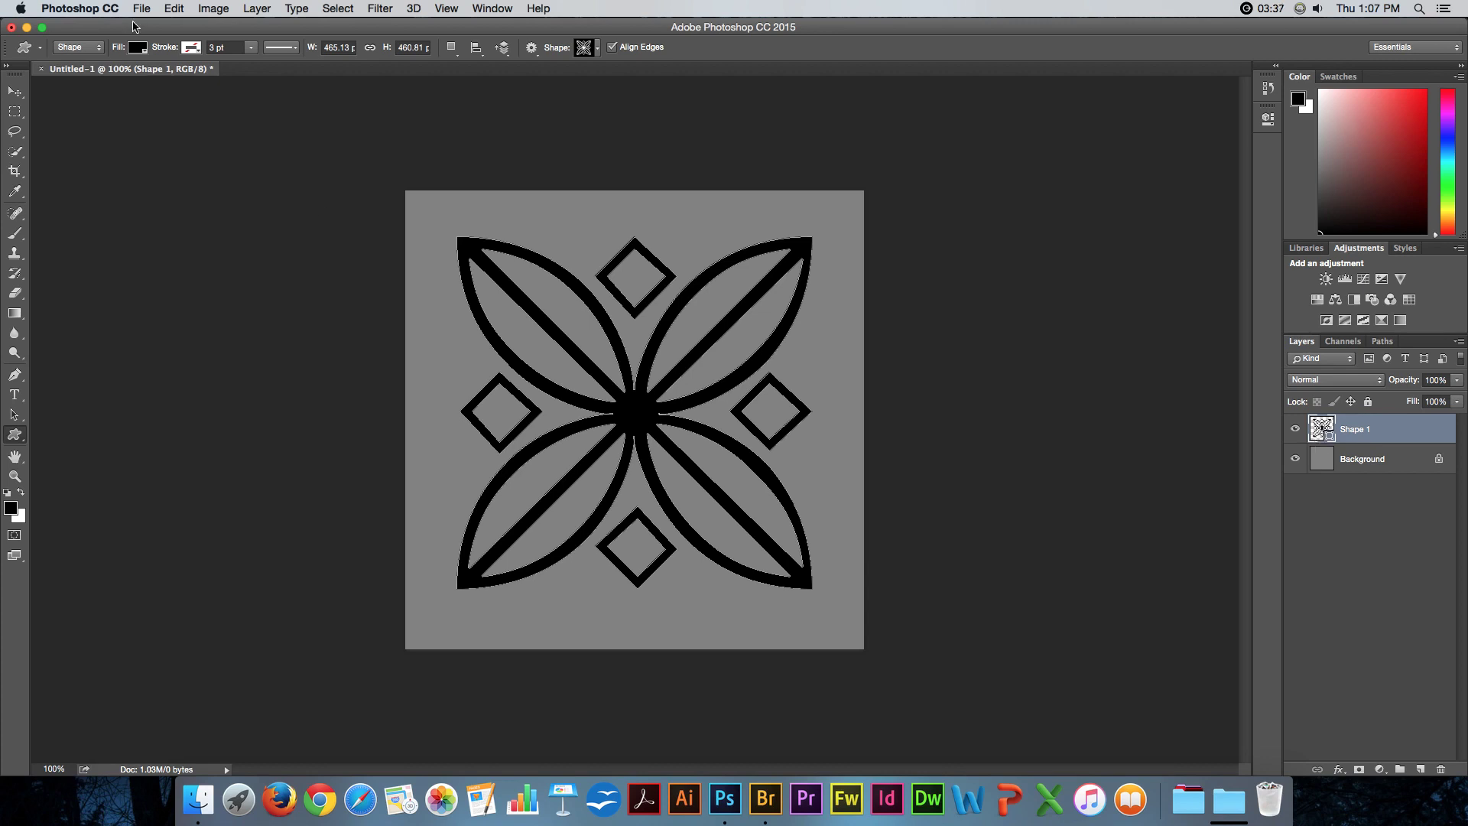
click(138, 48)
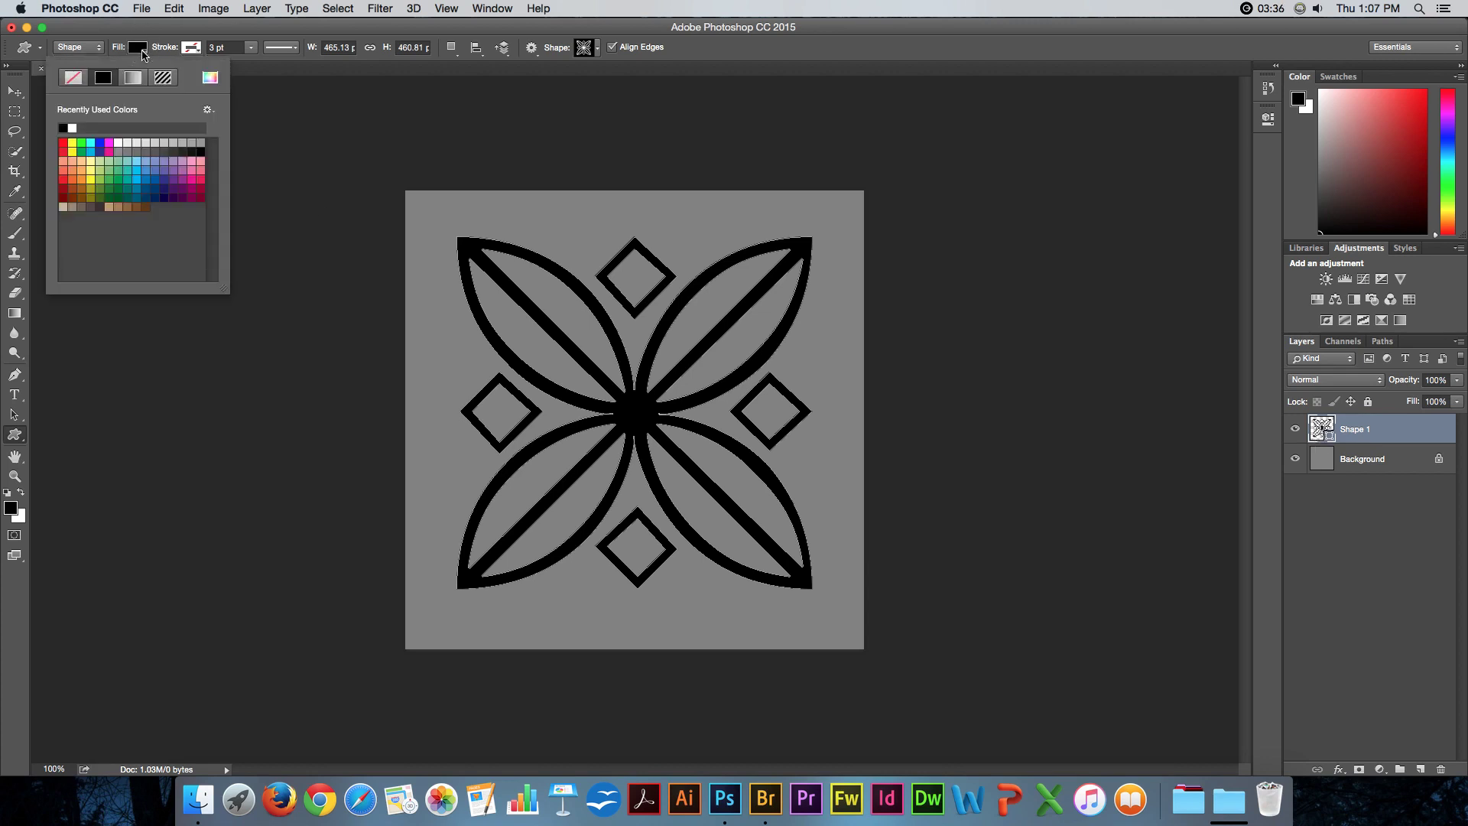
click(91, 172)
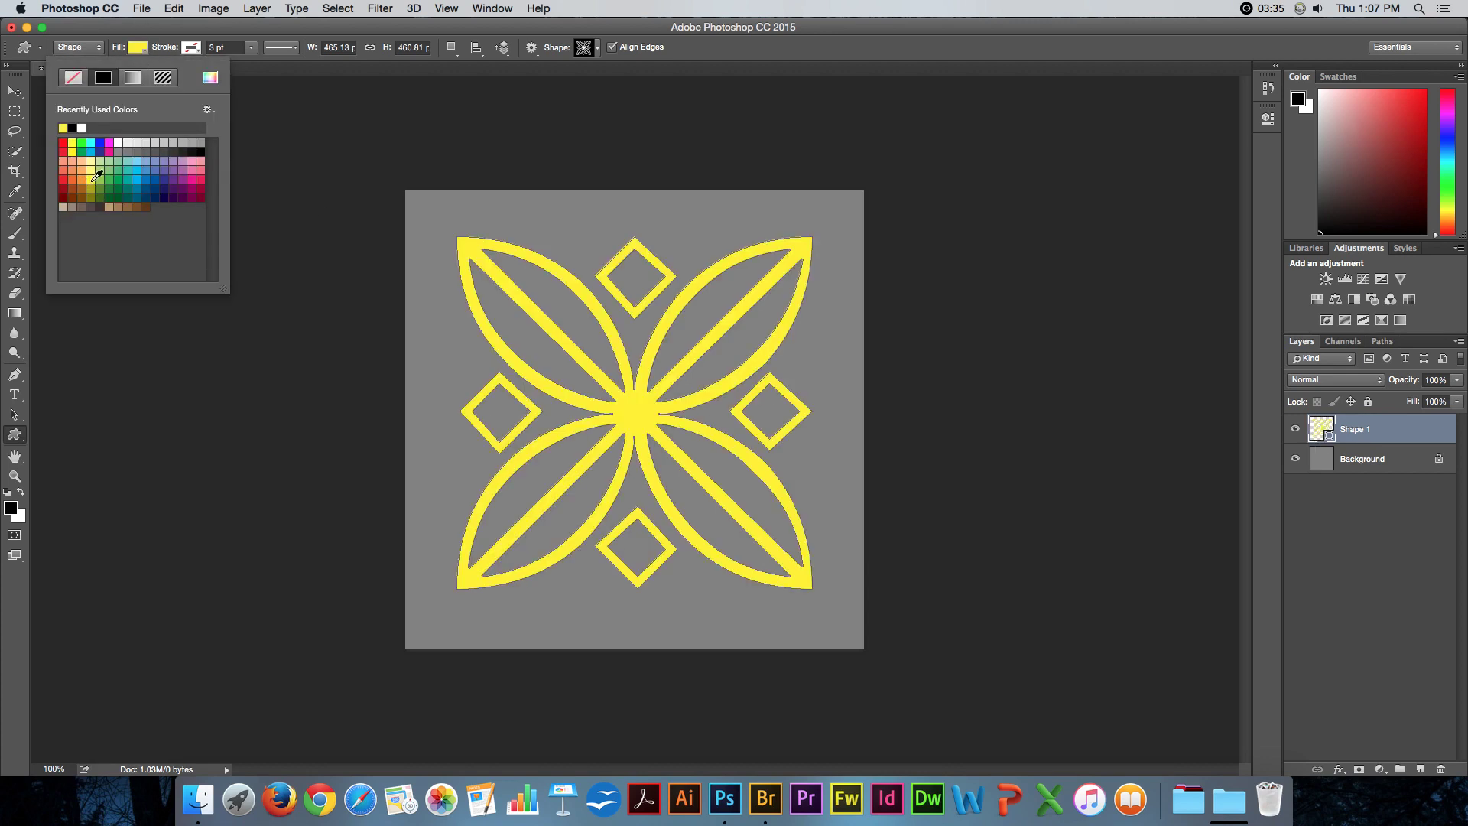
click(438, 175)
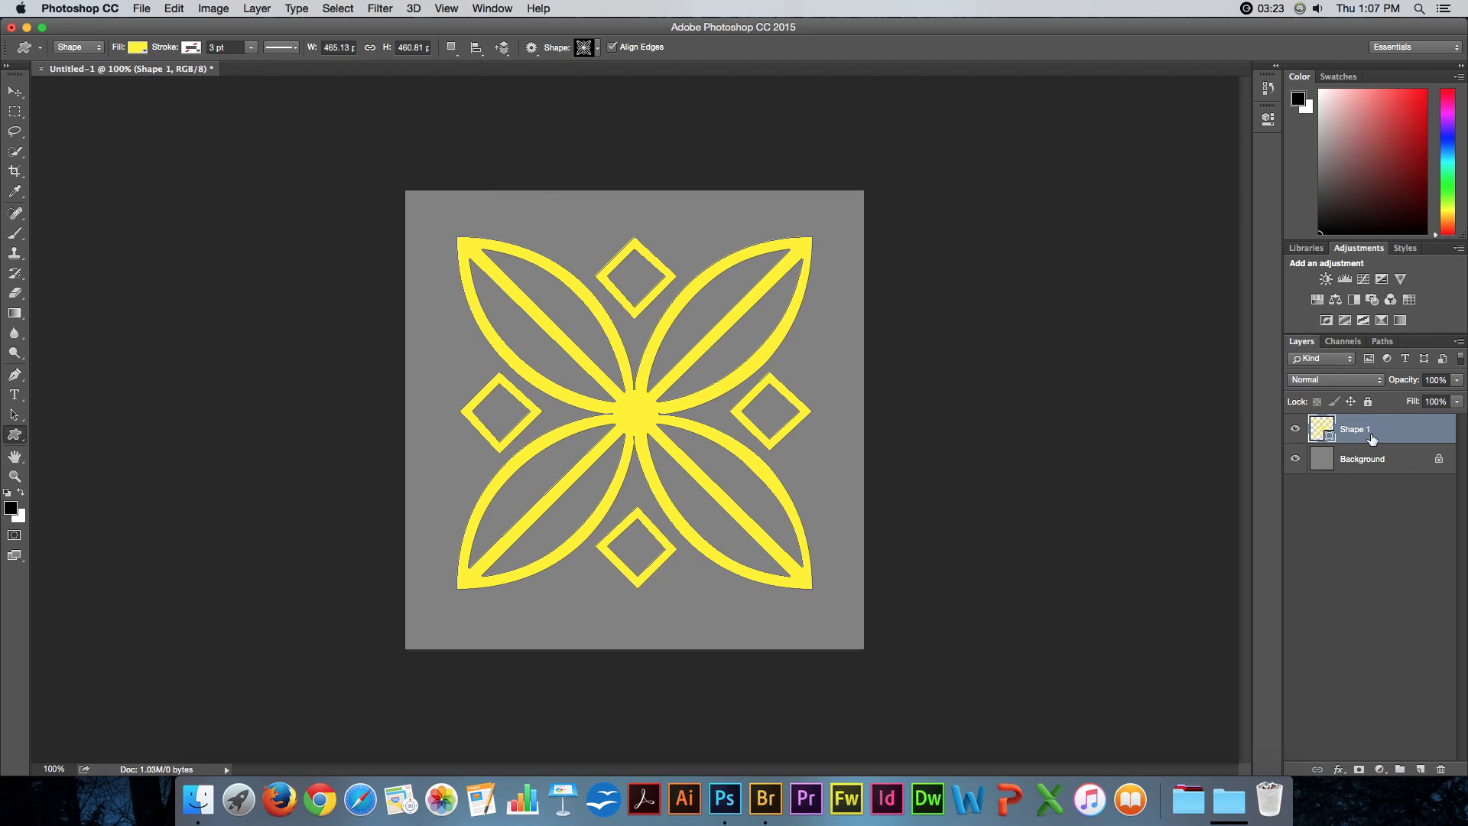
Merge the yellow ornament onto the gray background and define it as pattern Star01
key(super+e)
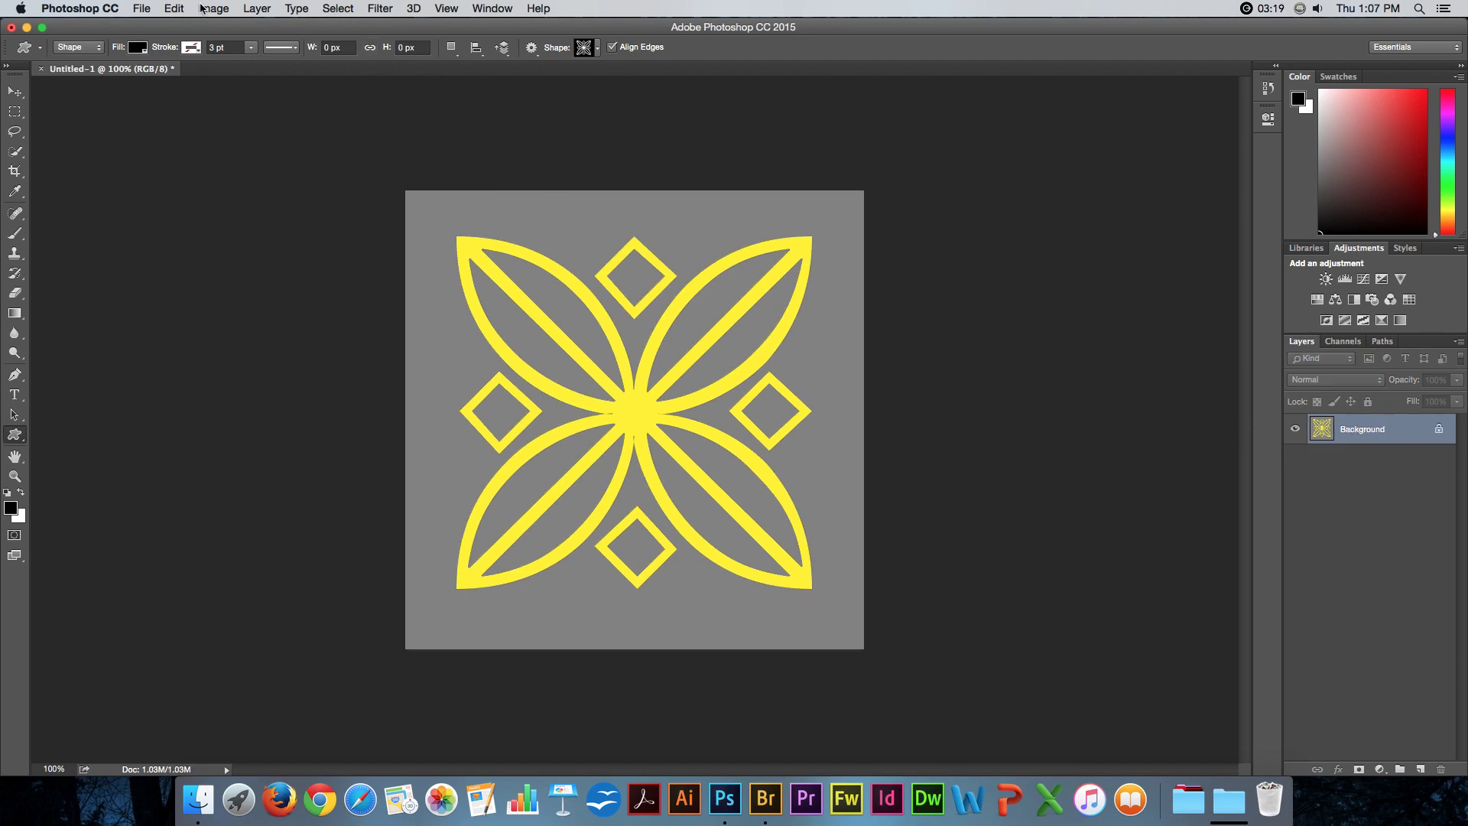
click(175, 9)
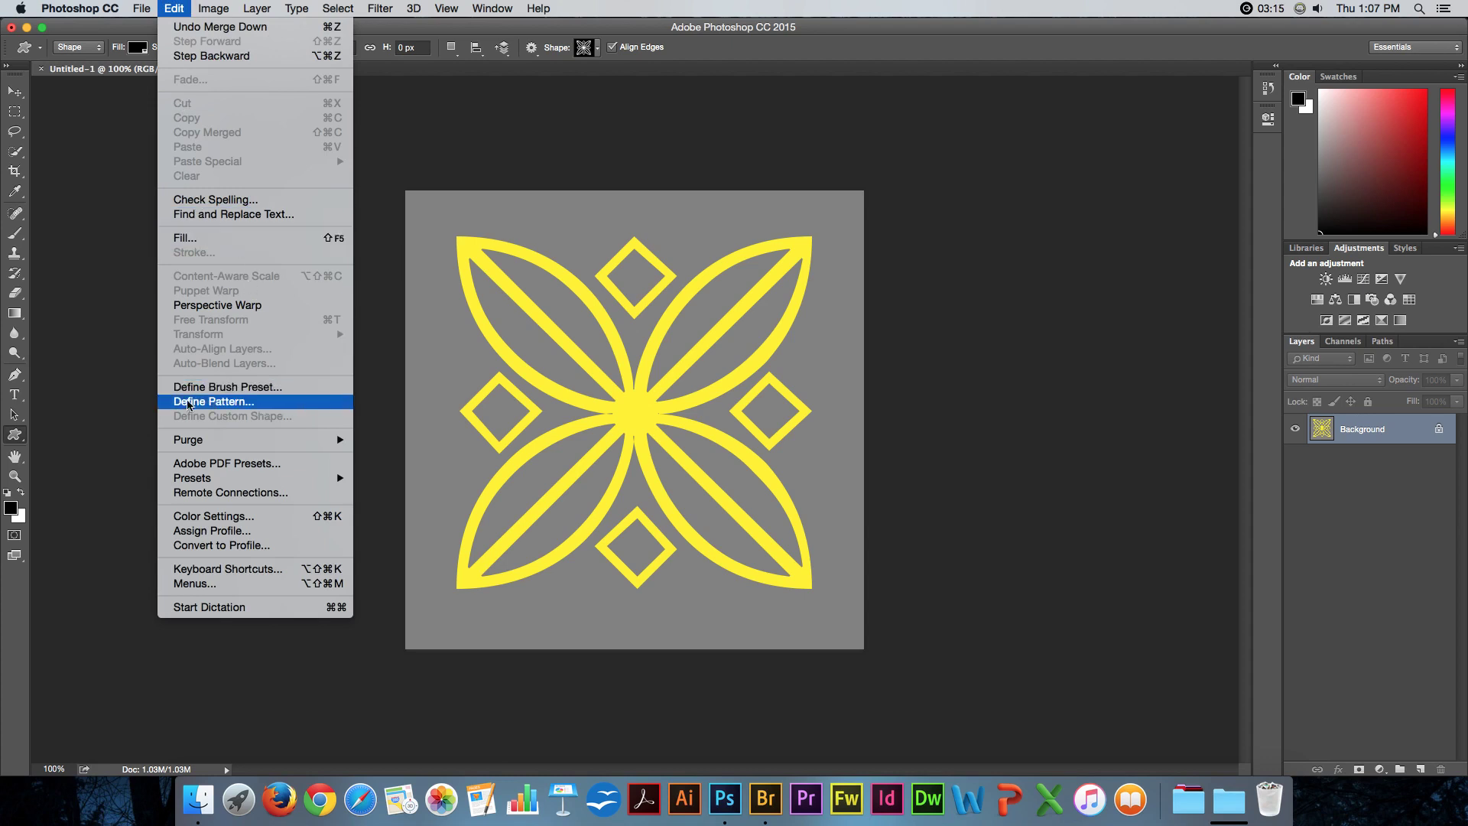
click(218, 401)
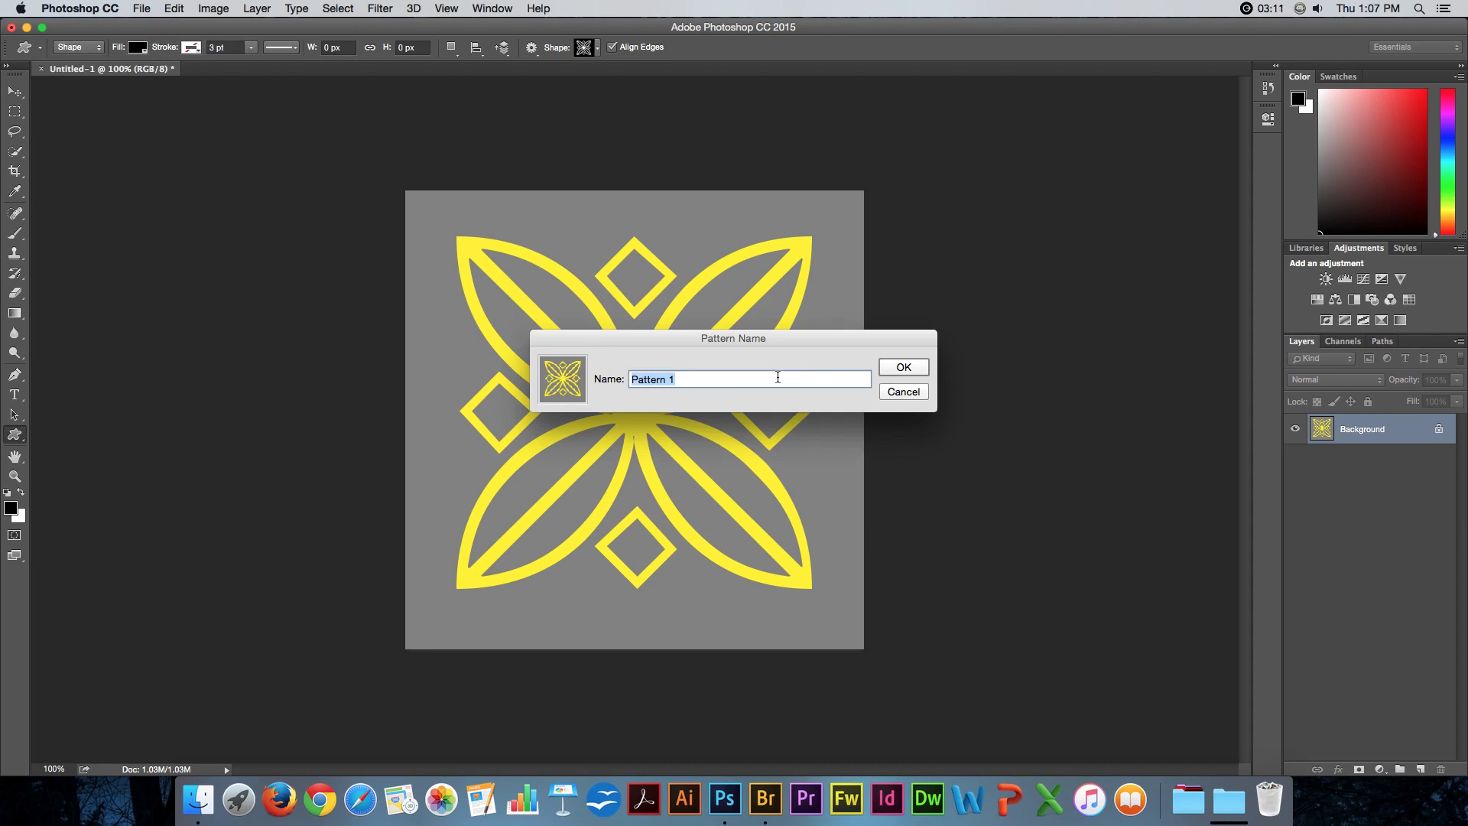
text(Star01)
click(909, 368)
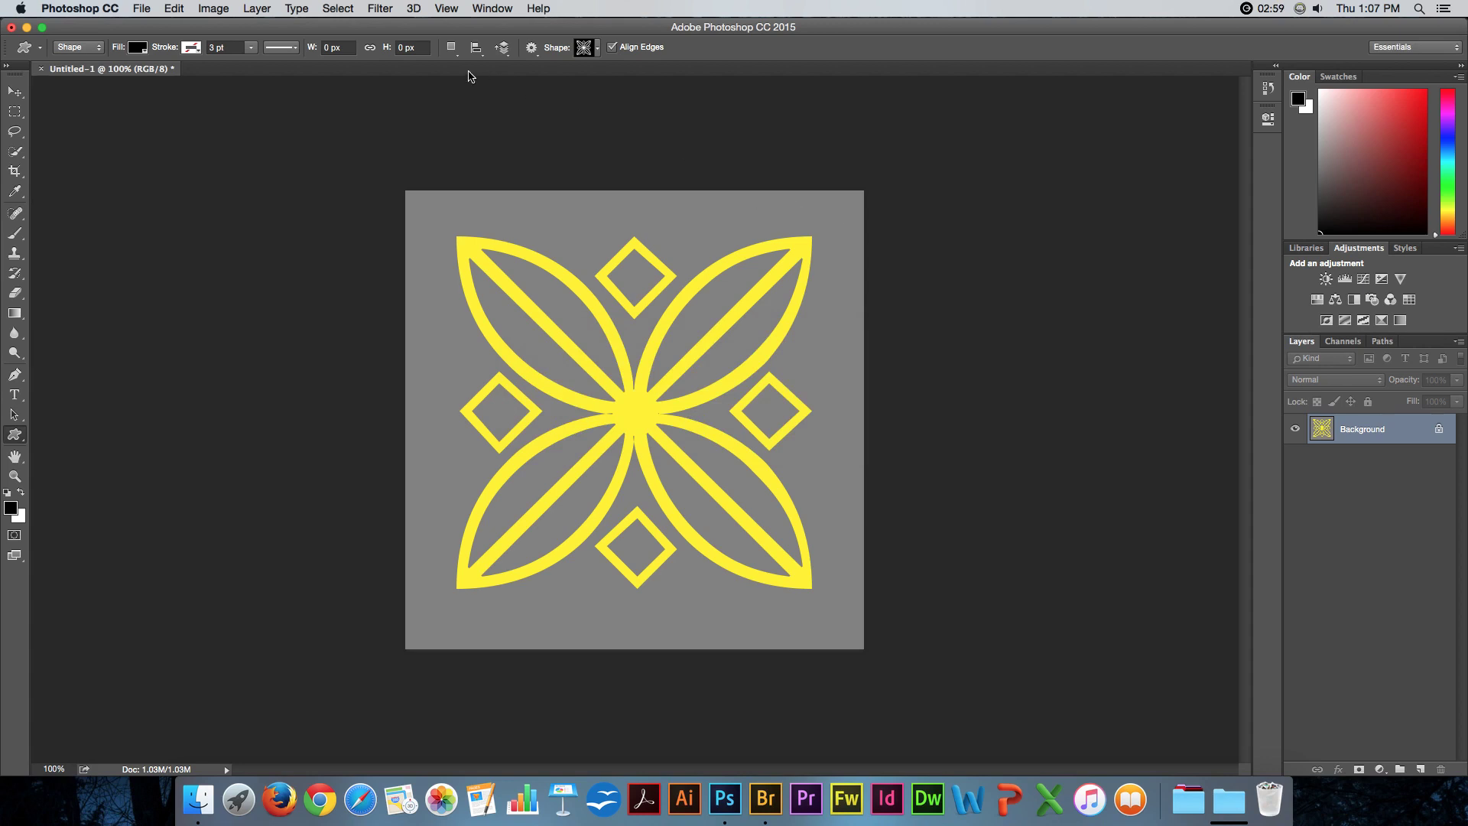
Create a new 8 × 10 inch document
key(super+n)
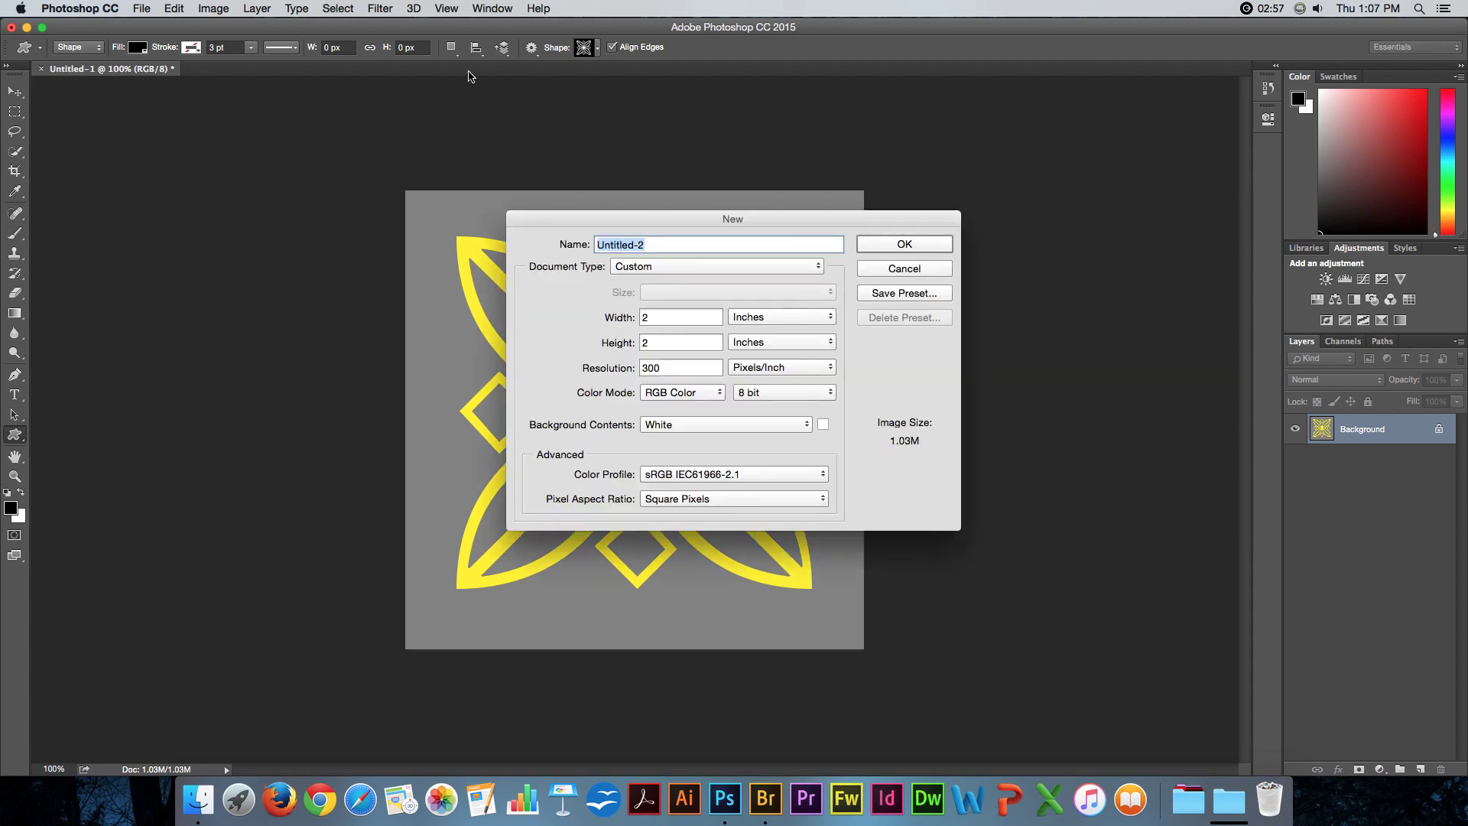
key(Tab)
text(8)
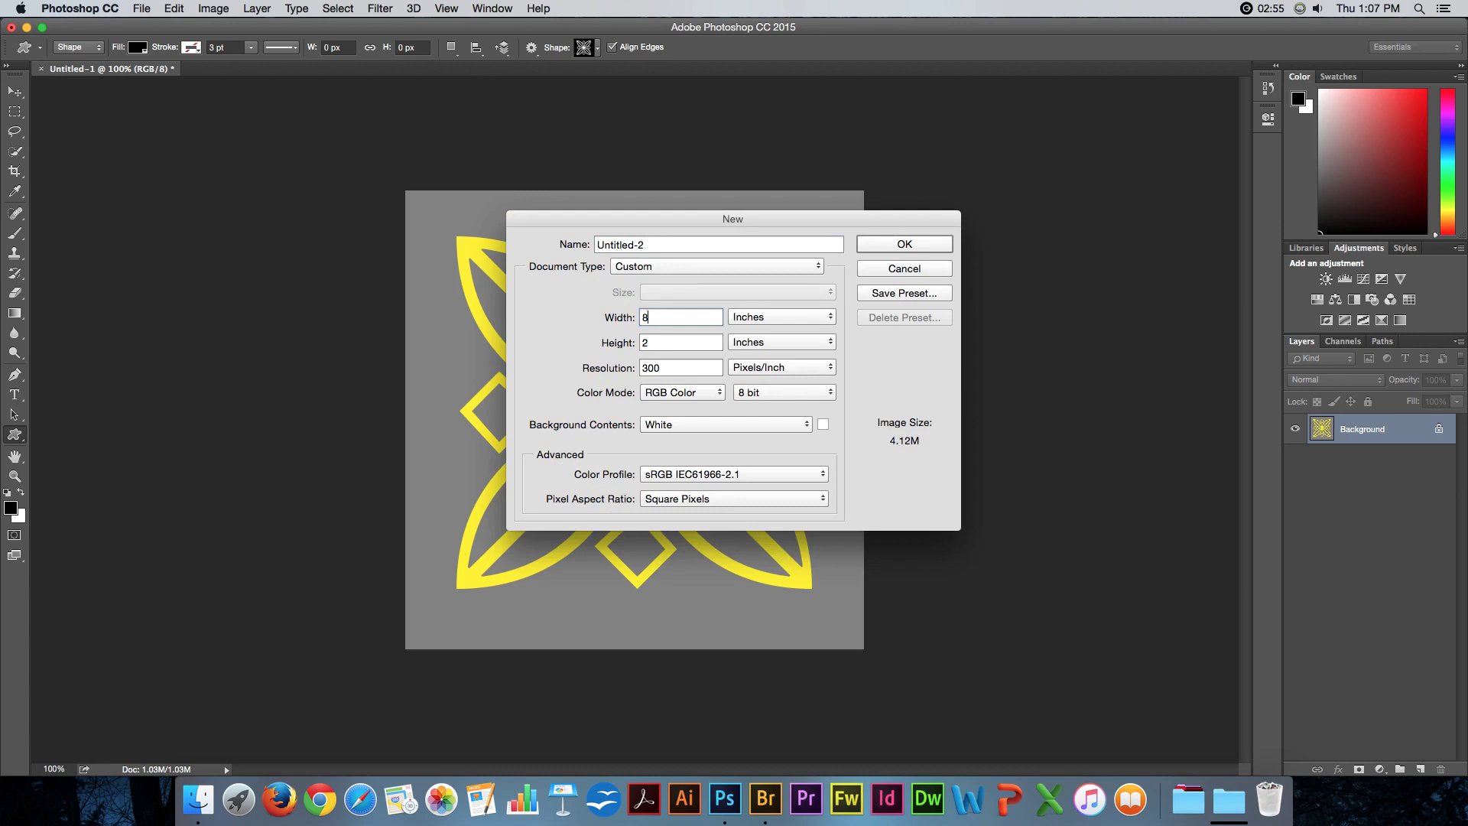
key(Tab)
text(10)
click(903, 245)
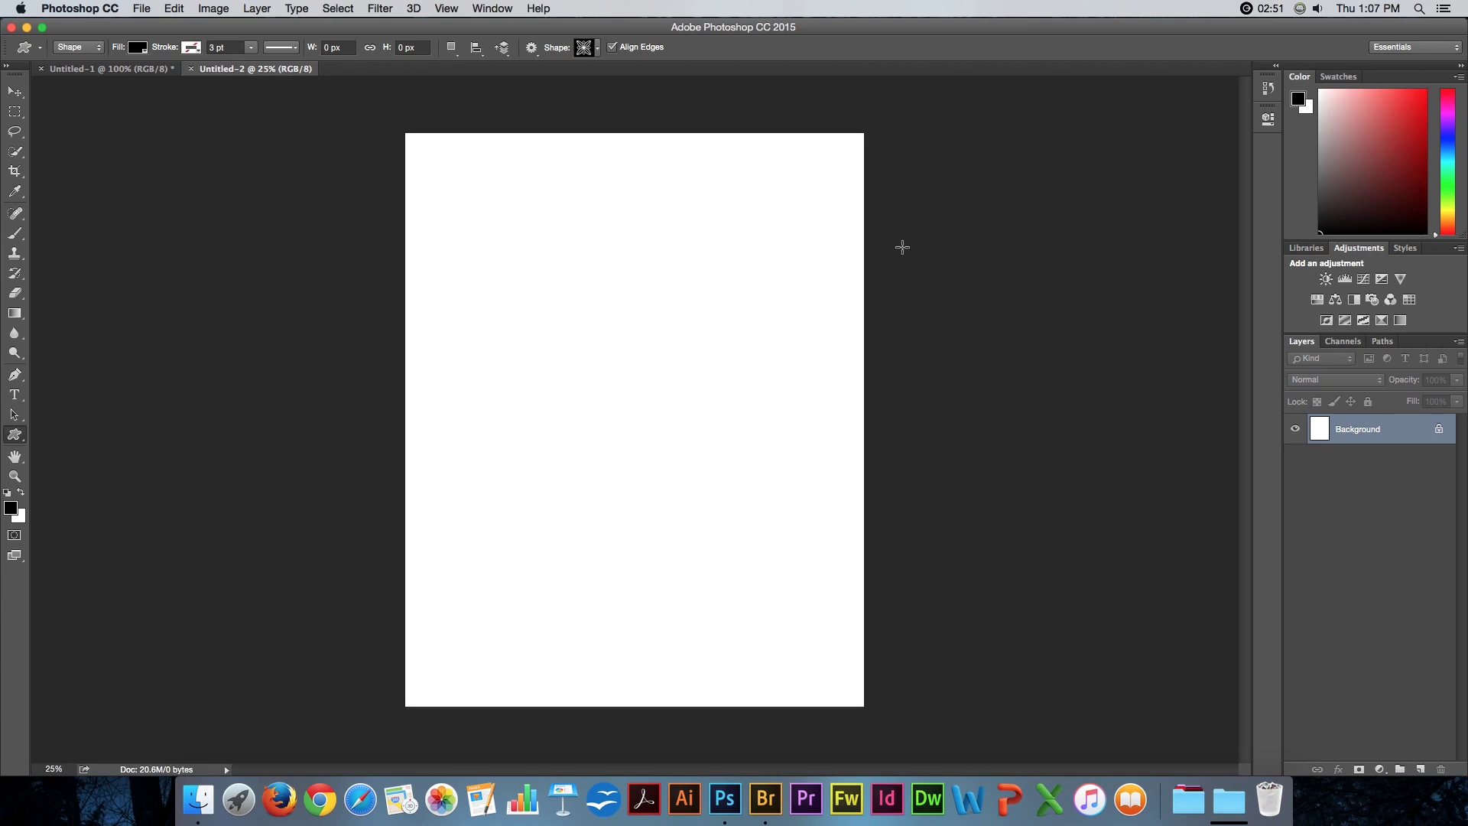
Fill the new page with the yellow flower Star01 pattern
click(174, 8)
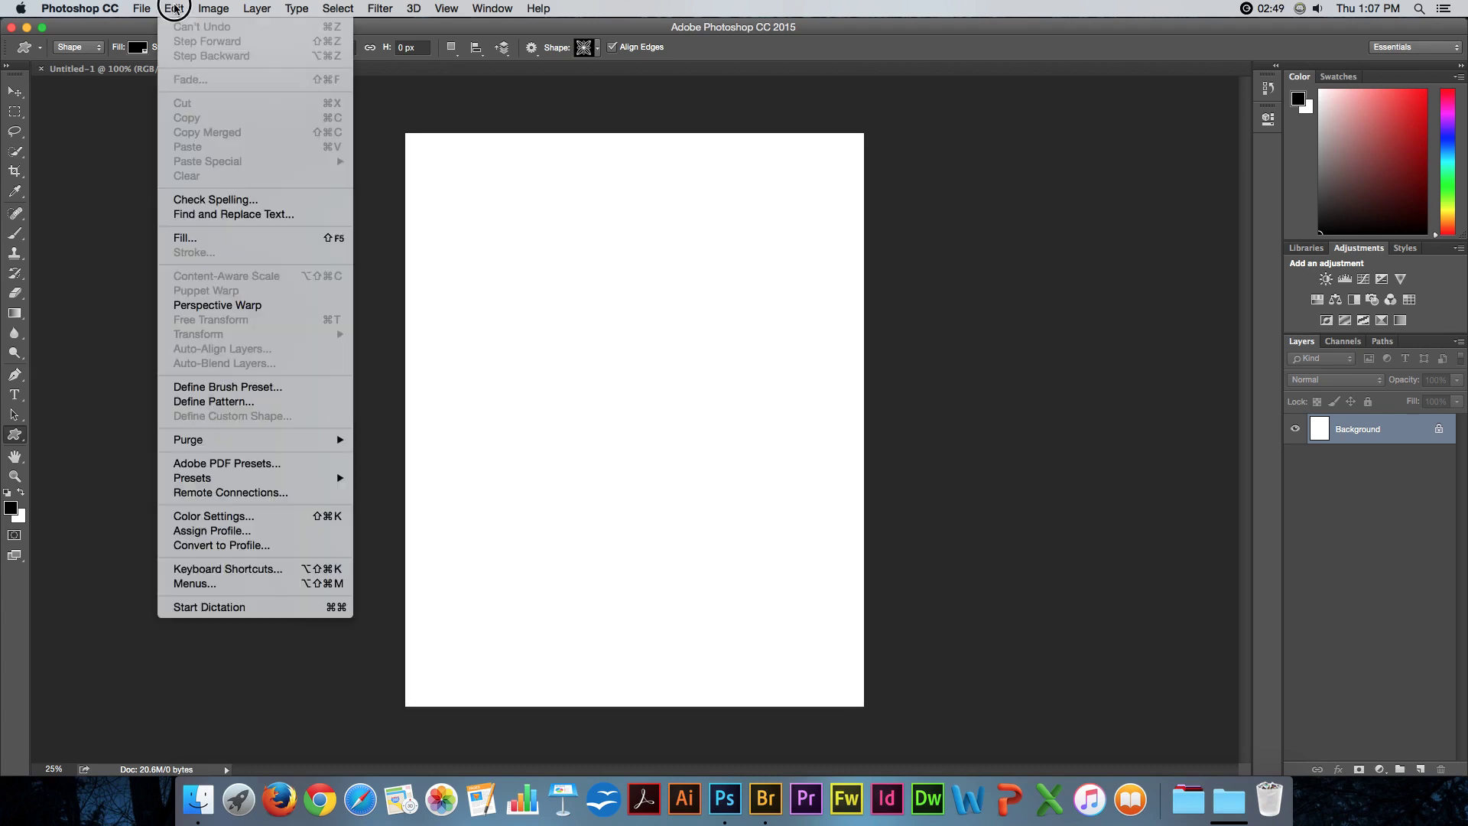
click(193, 239)
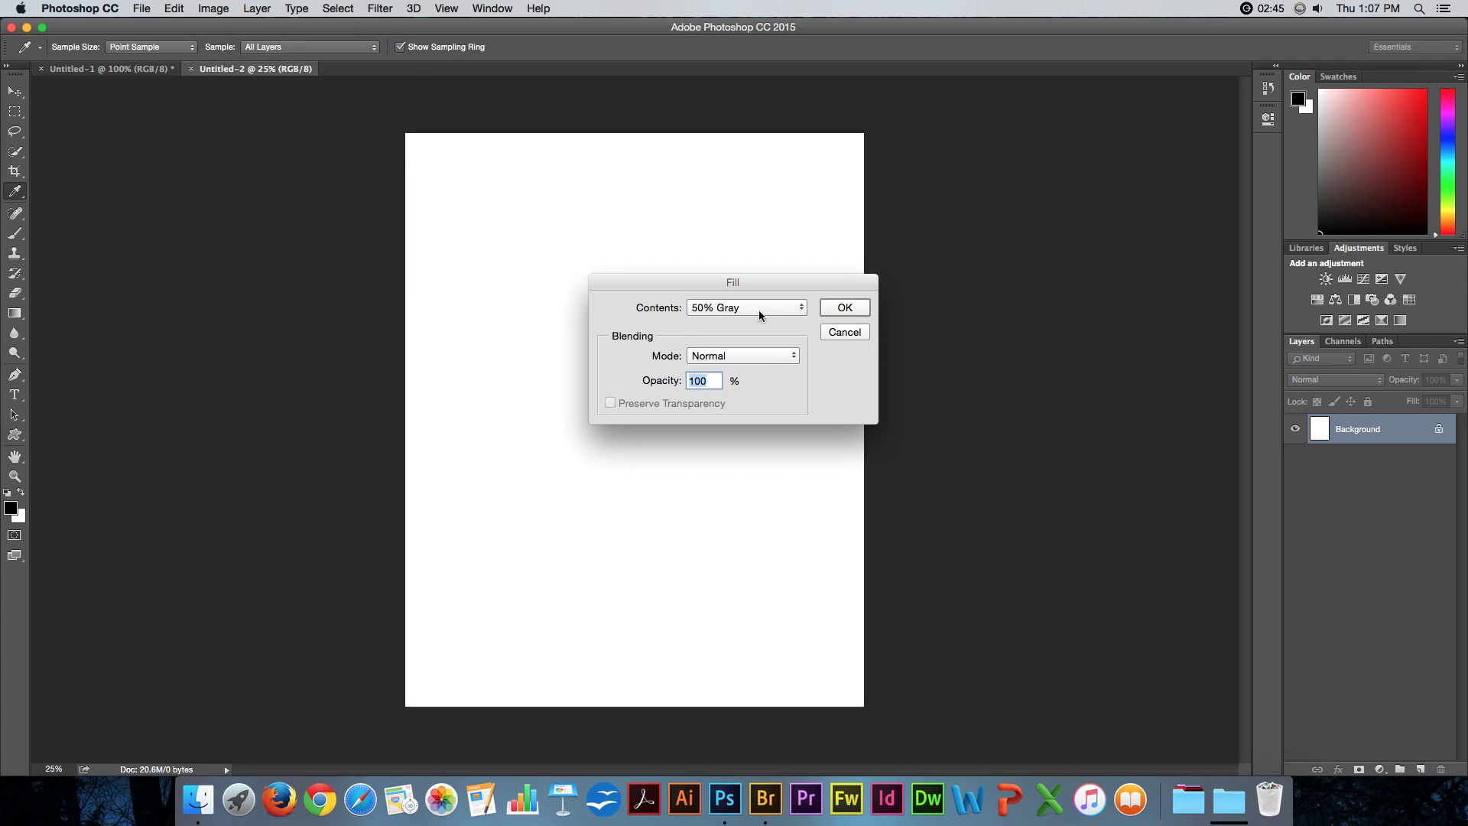
click(758, 308)
click(750, 252)
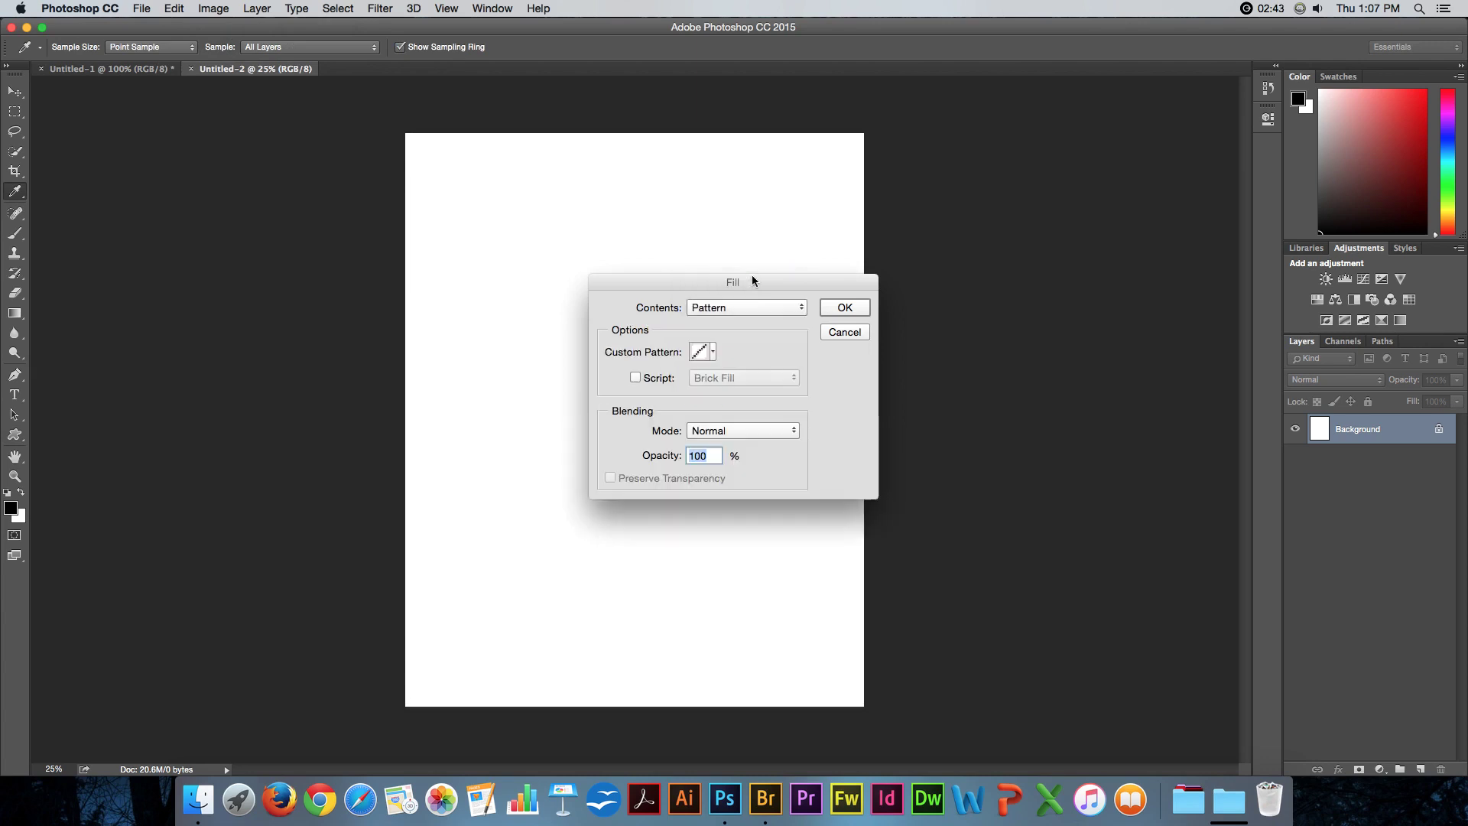
click(713, 354)
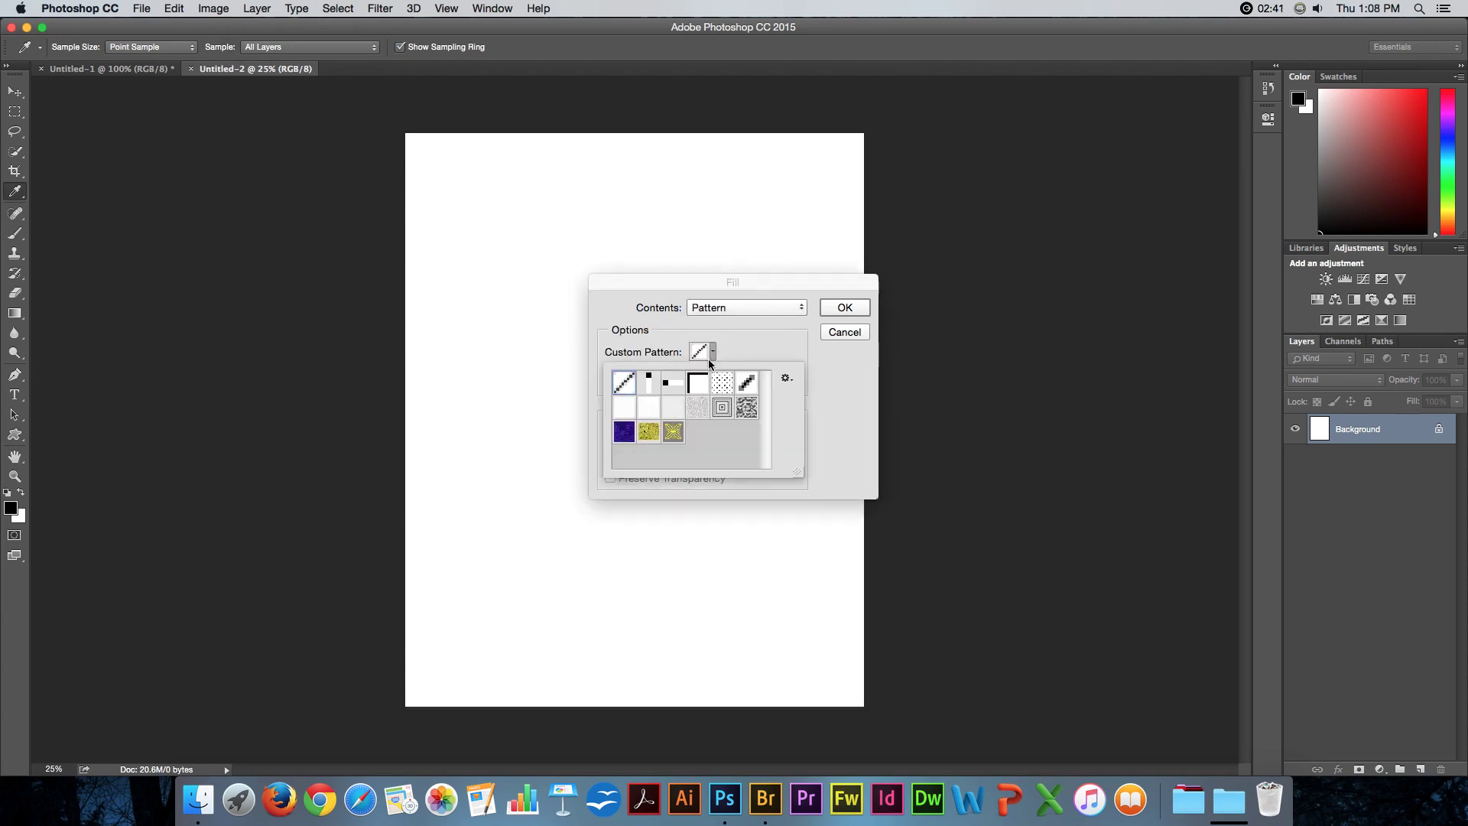
click(674, 437)
click(844, 308)
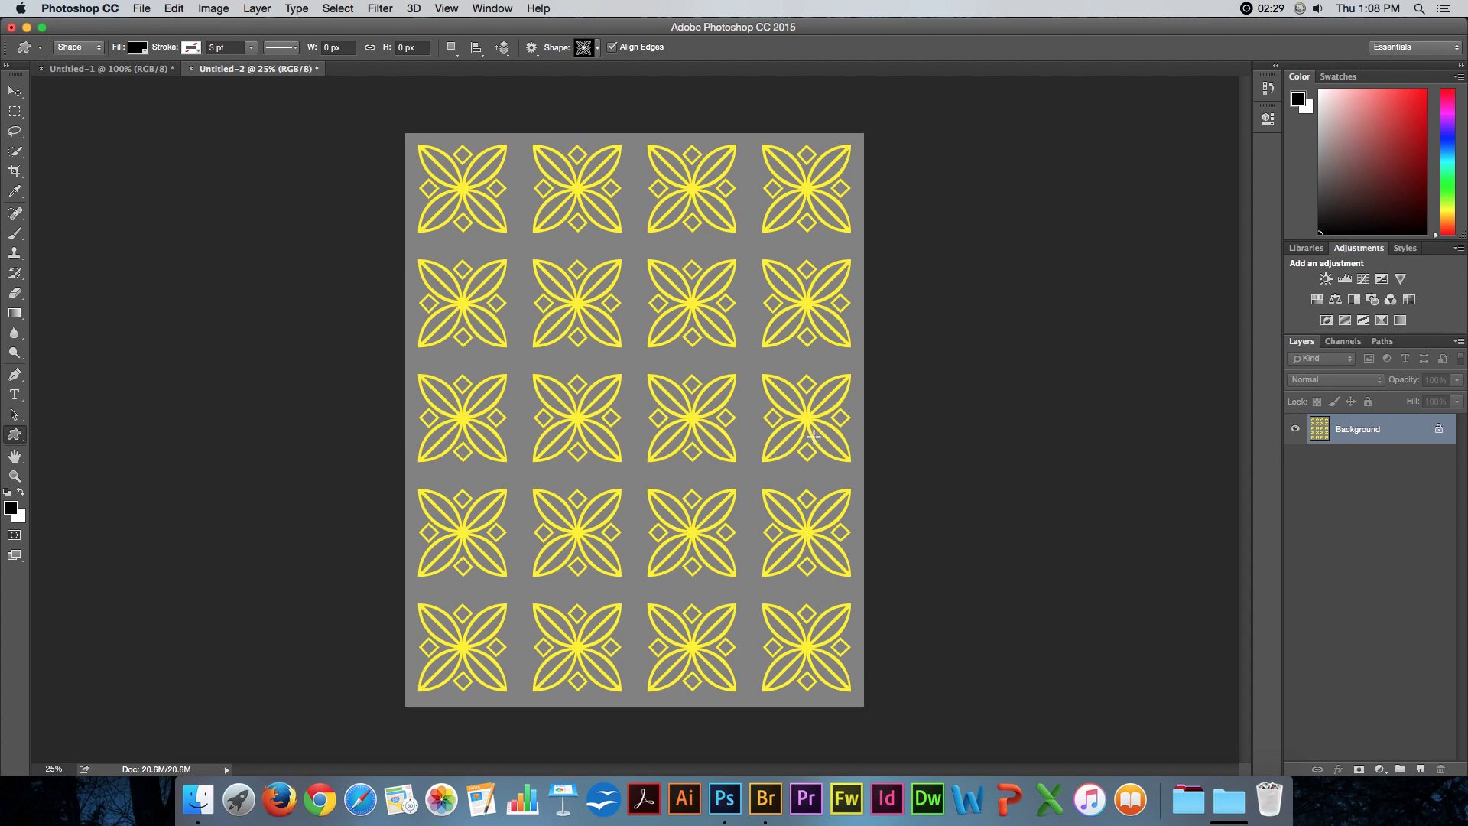
Undo the Star01 pattern fill, then select the Brush tool with Normal blend mode
key(super+z)
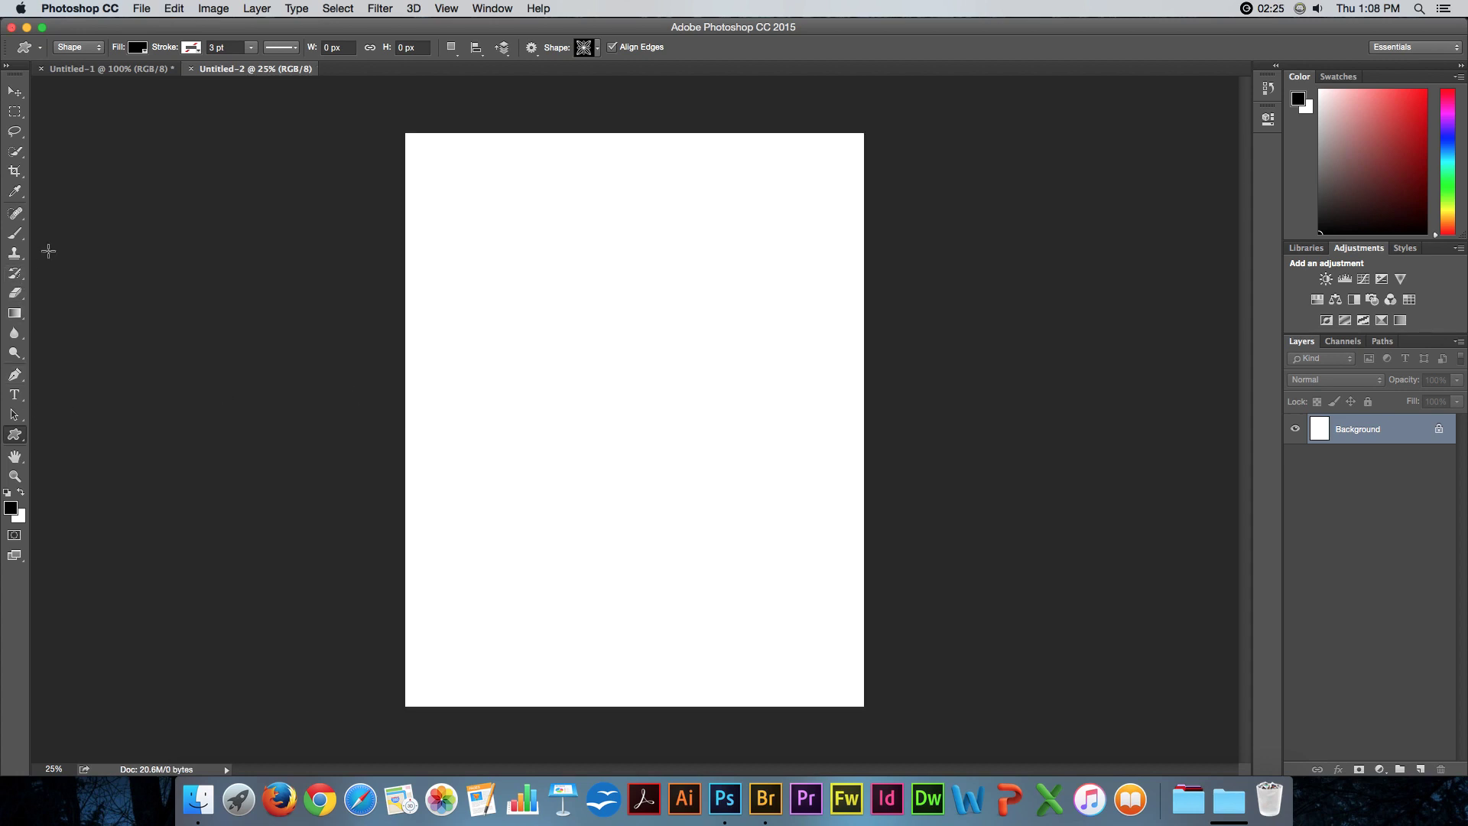
click(13, 237)
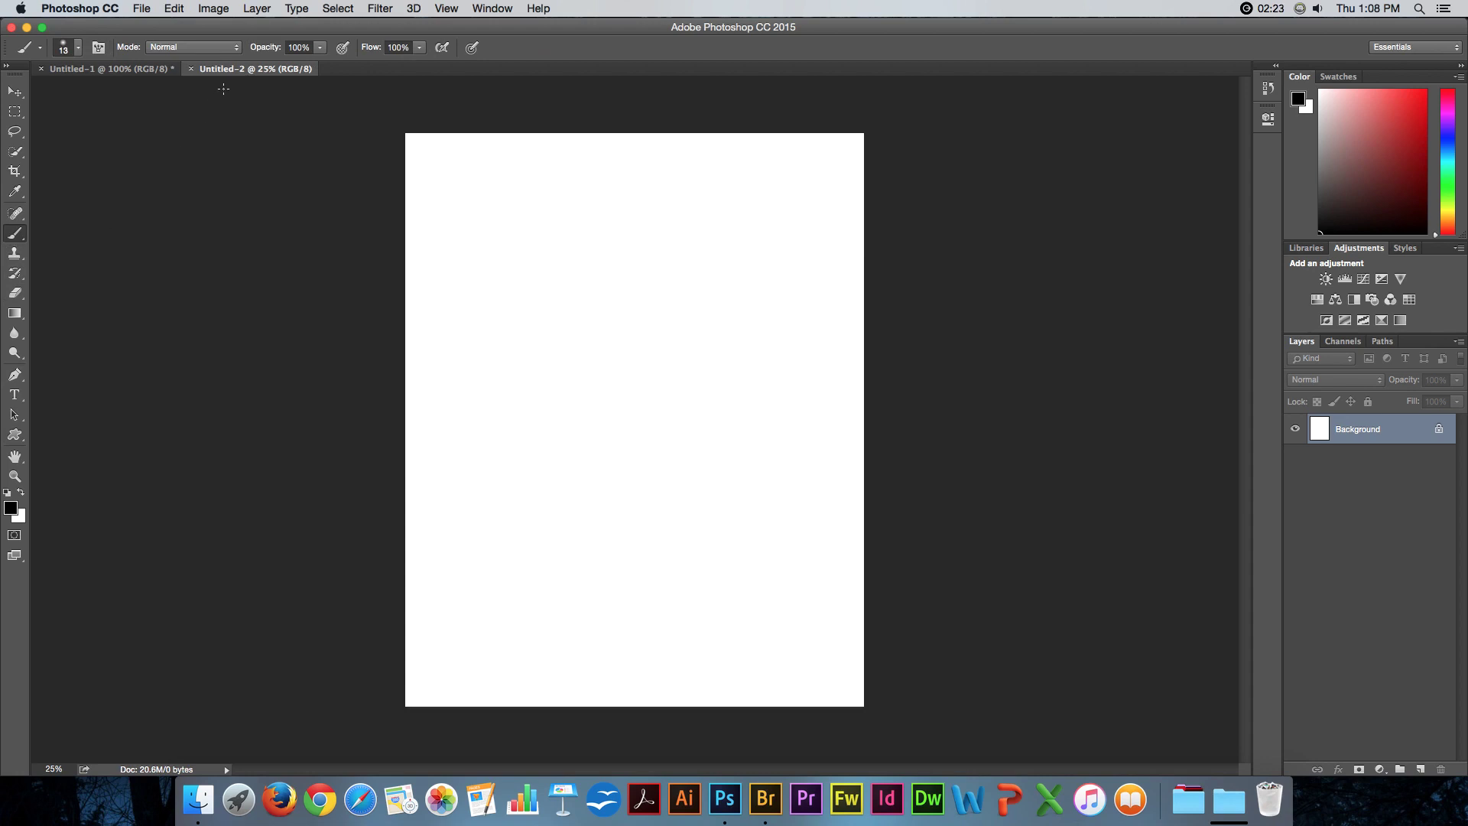
click(235, 49)
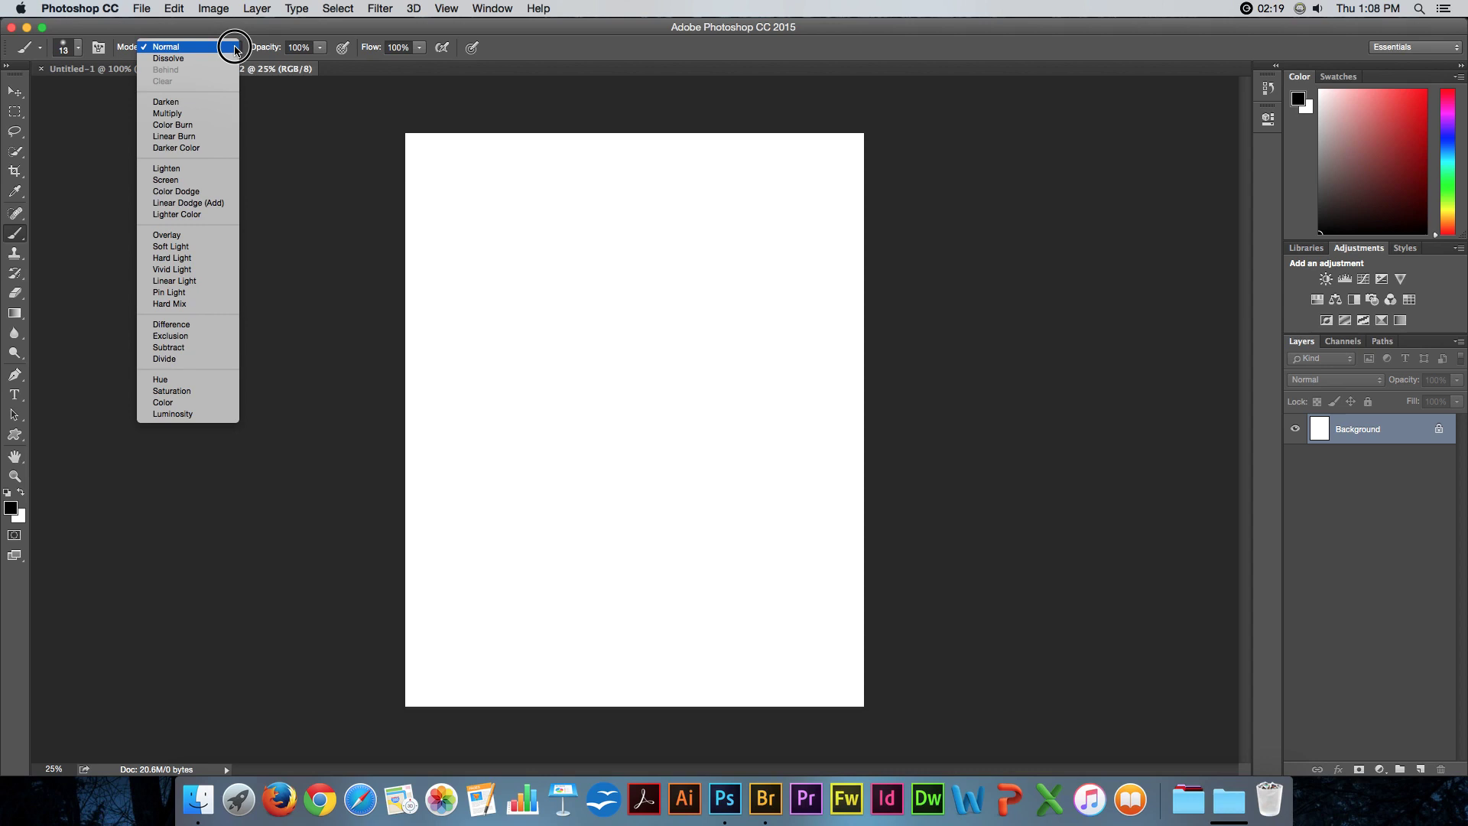
click(235, 49)
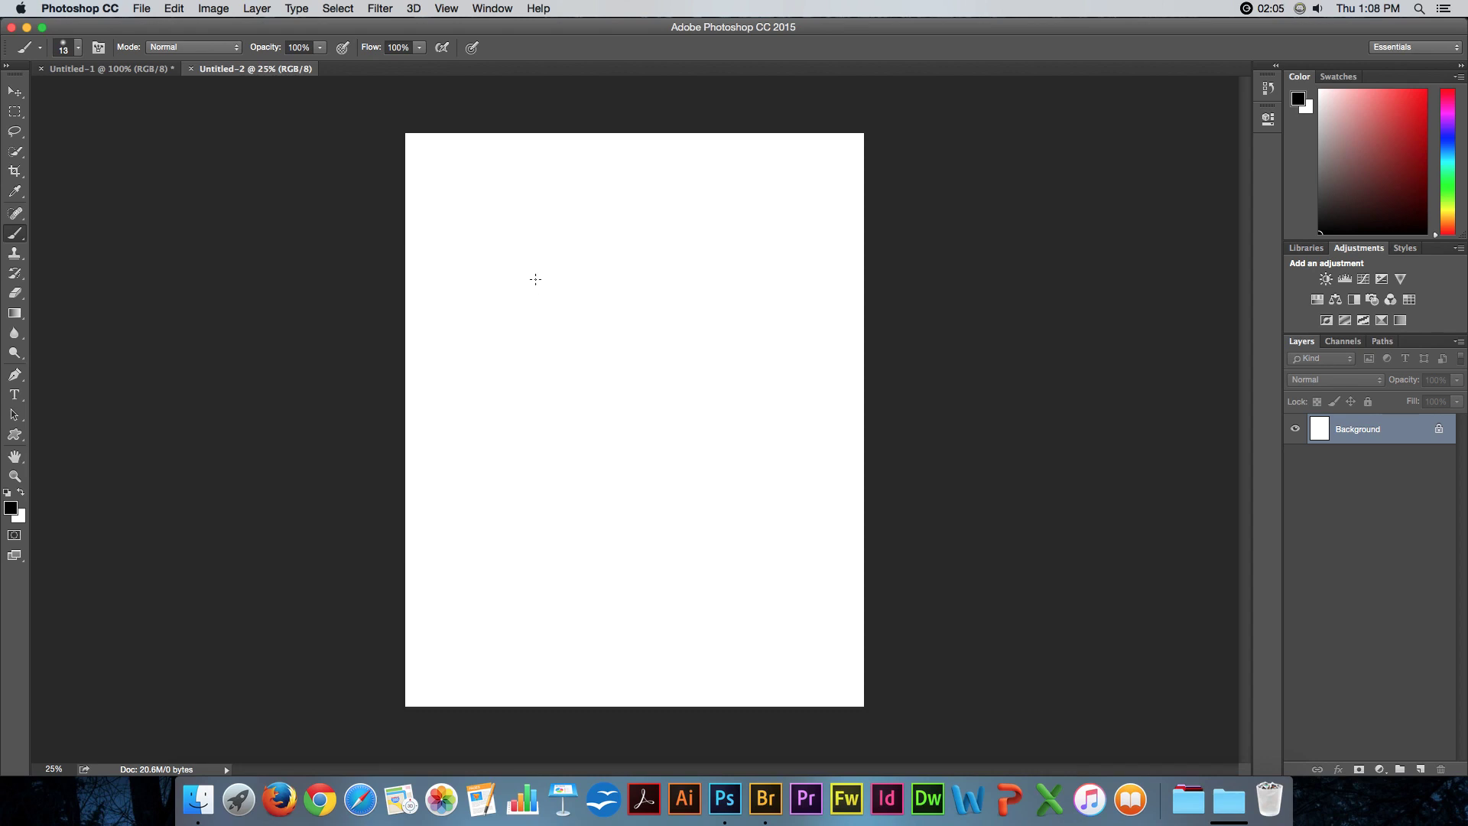
Open the Preset Manager showing the Patterns preset type
click(143, 8)
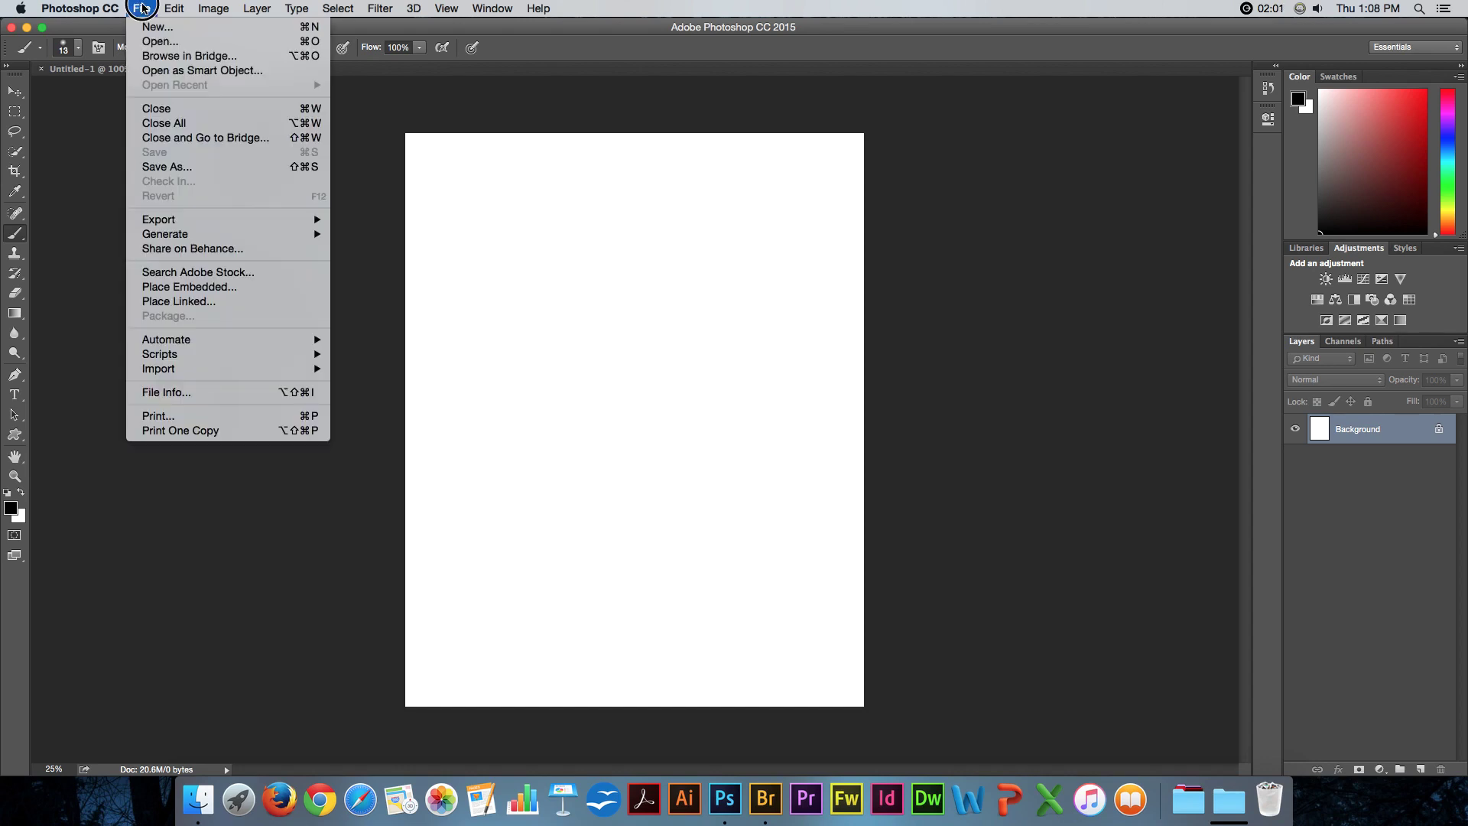
mouse_move(173, 9)
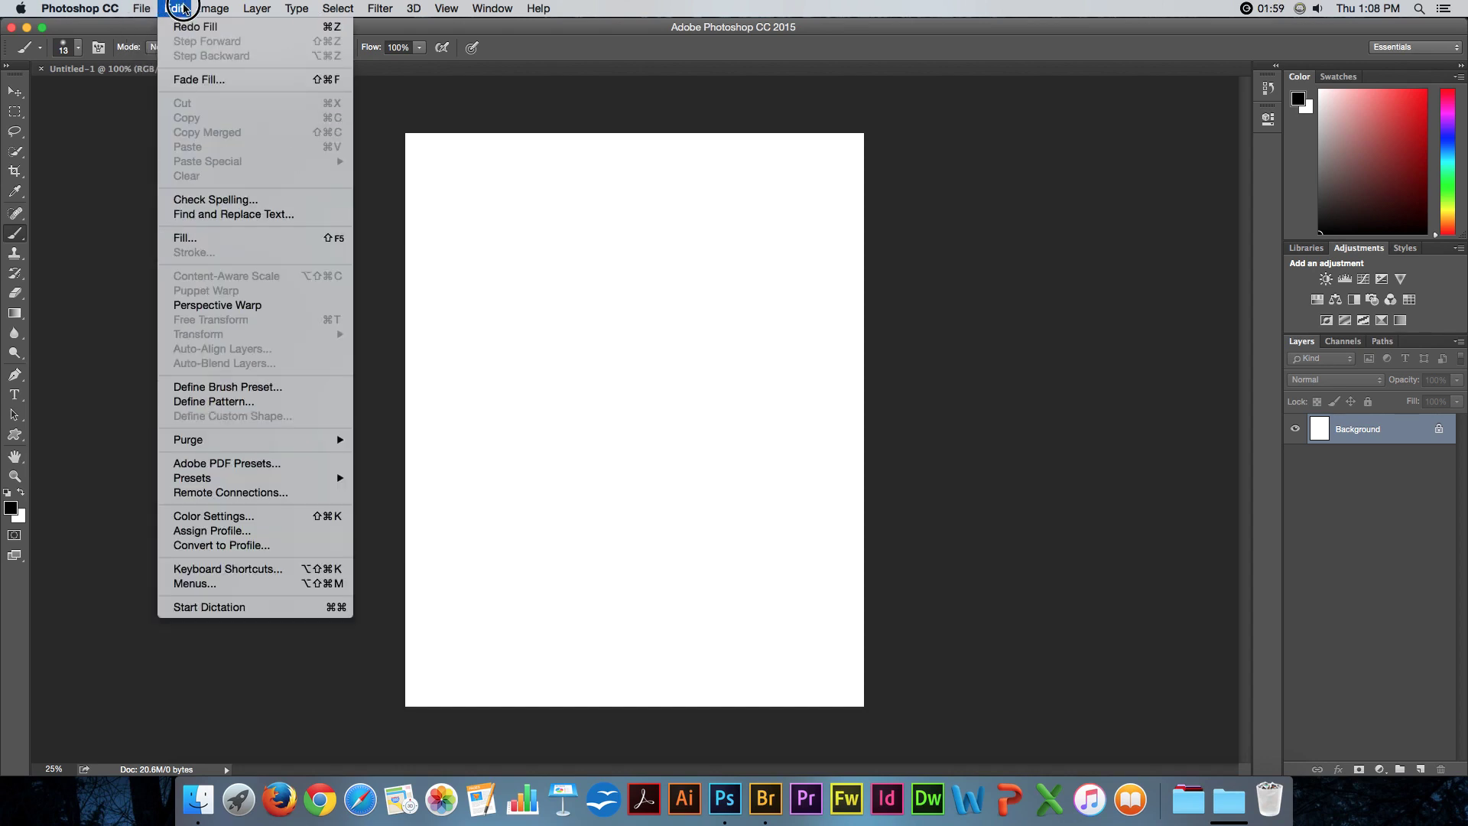
mouse_move(224, 480)
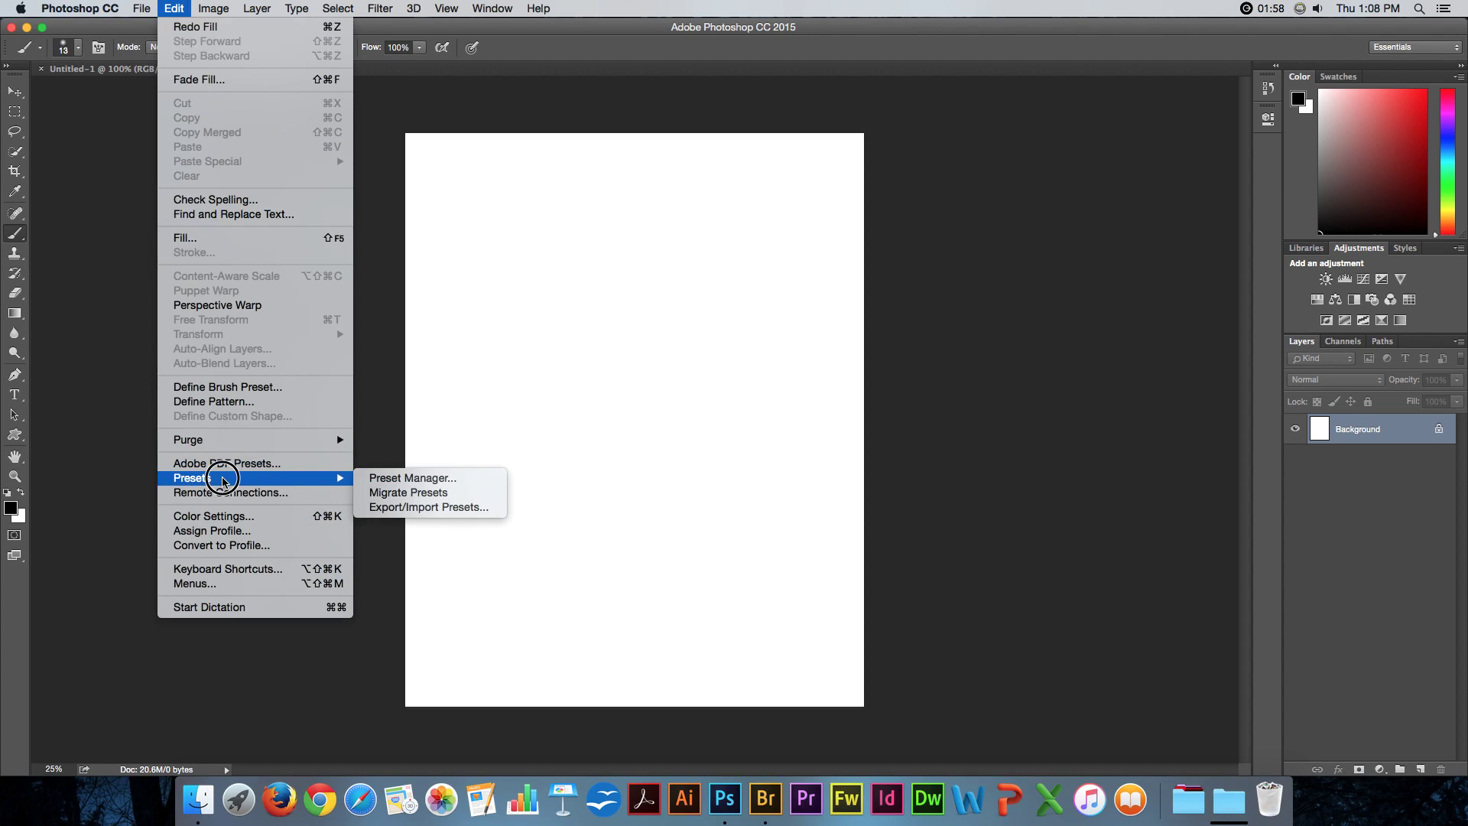
click(384, 479)
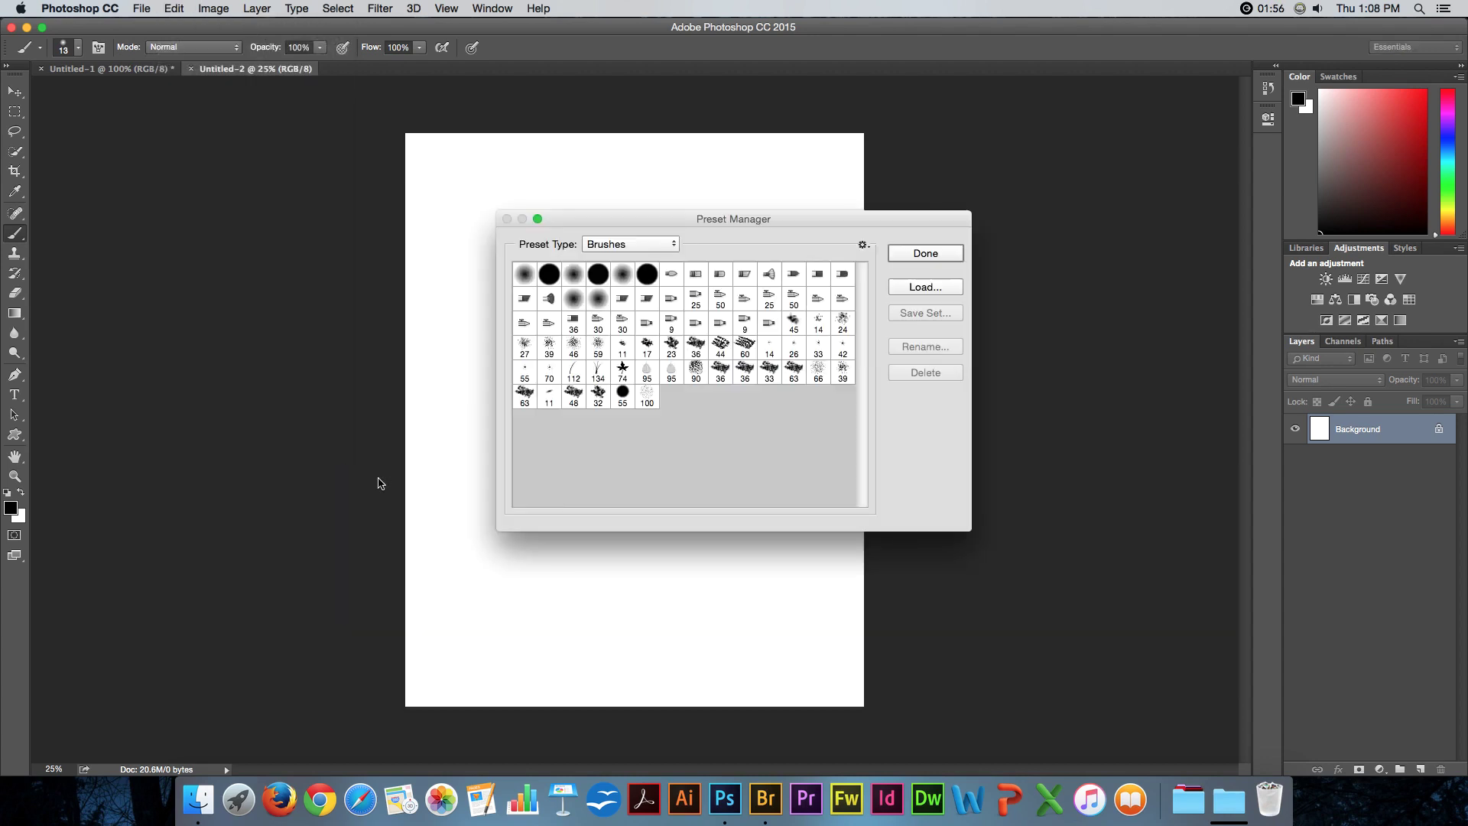
click(630, 246)
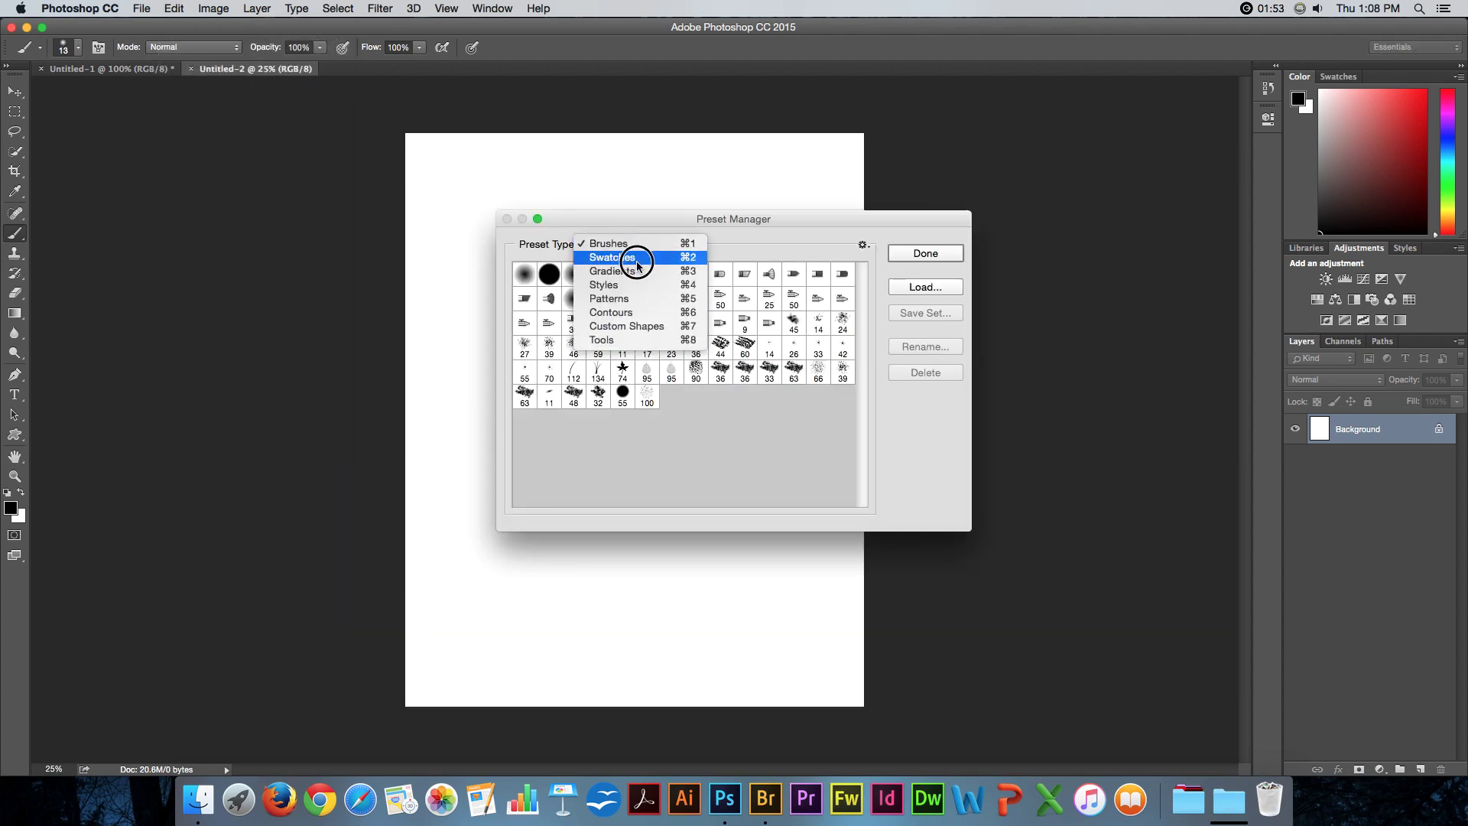
click(623, 299)
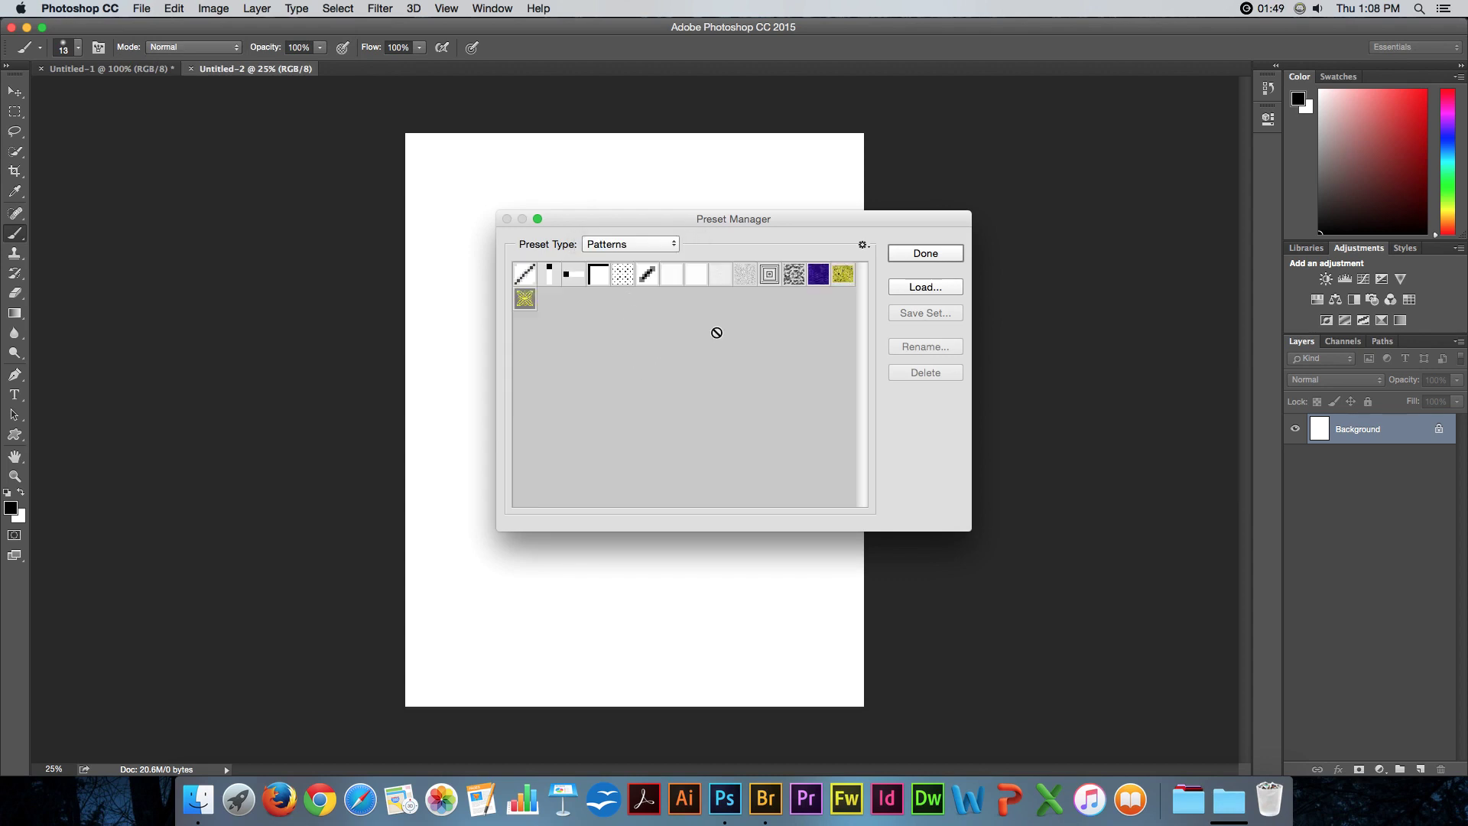
Delete the first six line-style patterns, then select the last yellow pattern
click(526, 277)
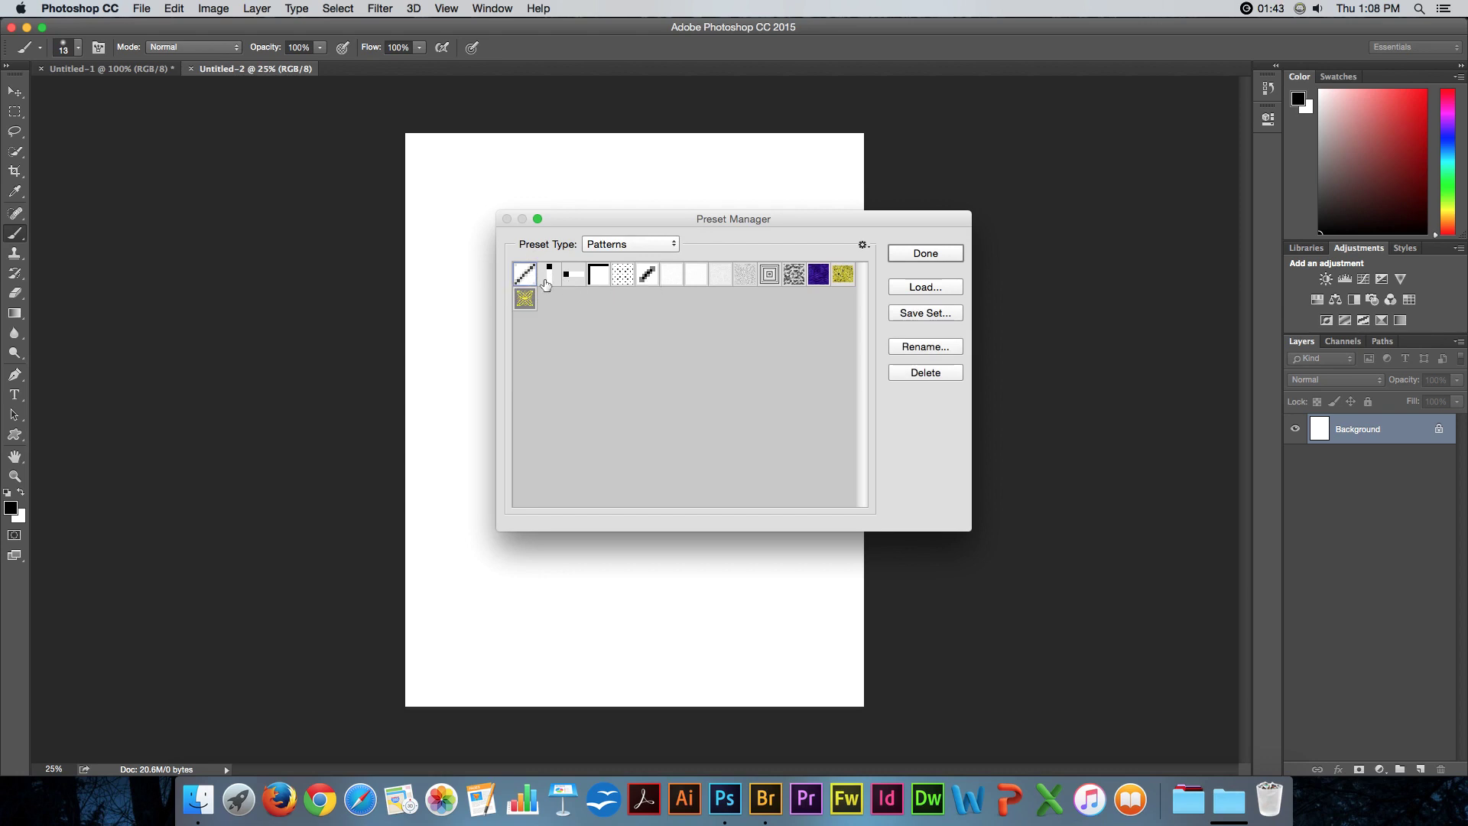
shift+click(647, 277)
shift+click(644, 277)
drag(623, 277, 900, 372)
click(911, 374)
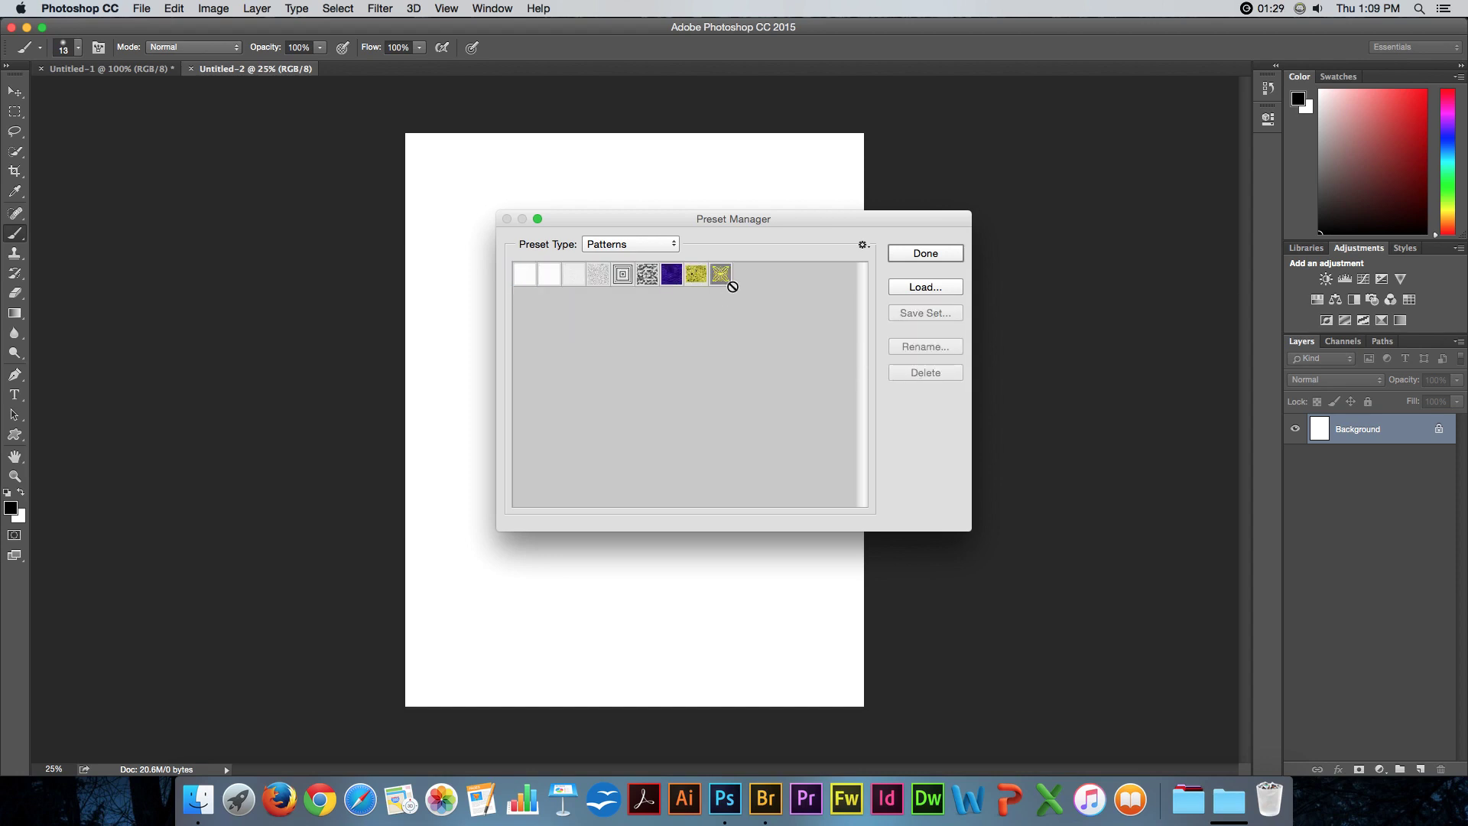
click(722, 275)
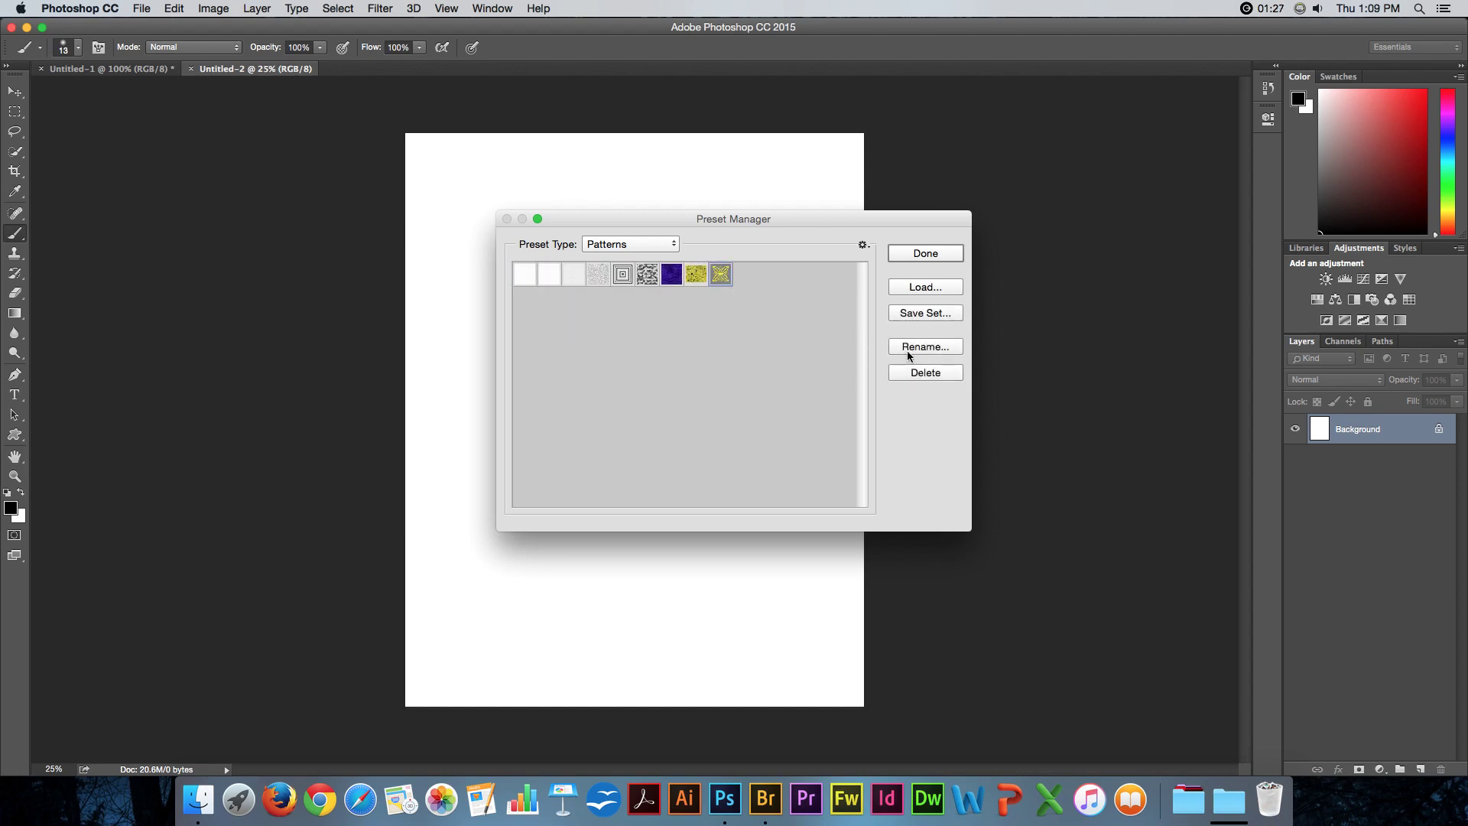
Save the remaining patterns as pattern set Star01 on the Desktop and close the Preset Manager
click(920, 313)
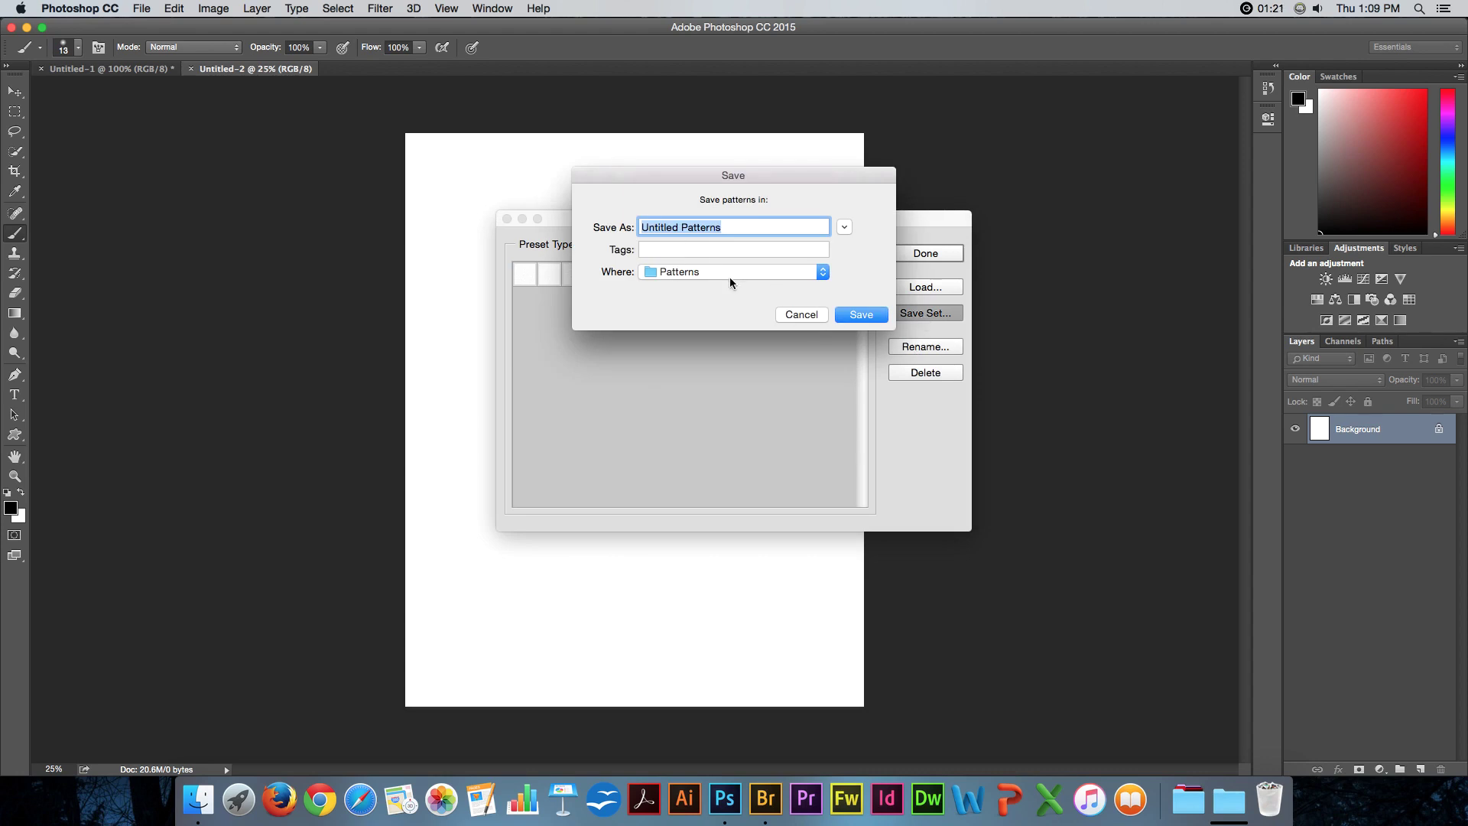
click(844, 227)
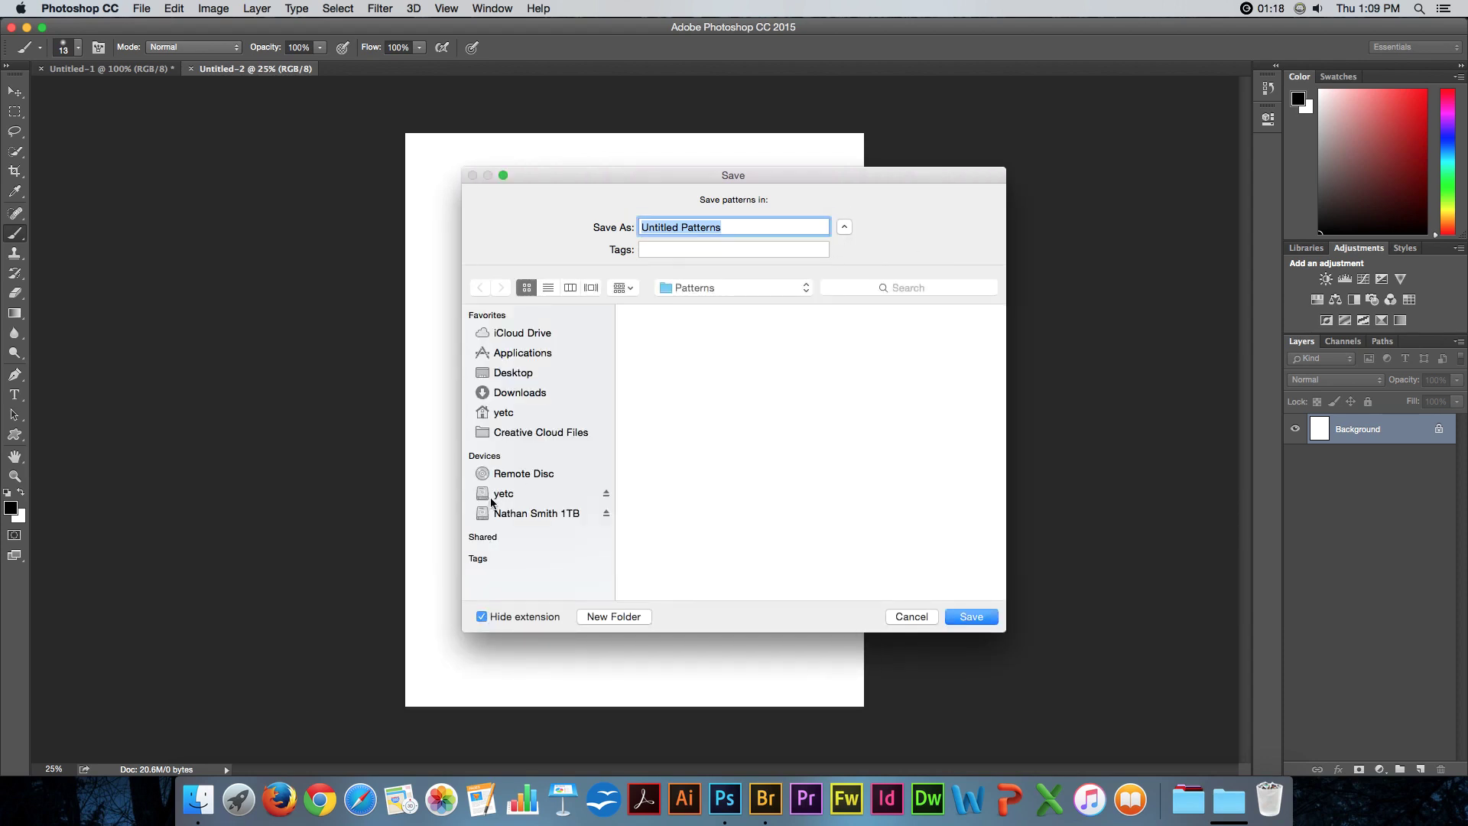
click(504, 373)
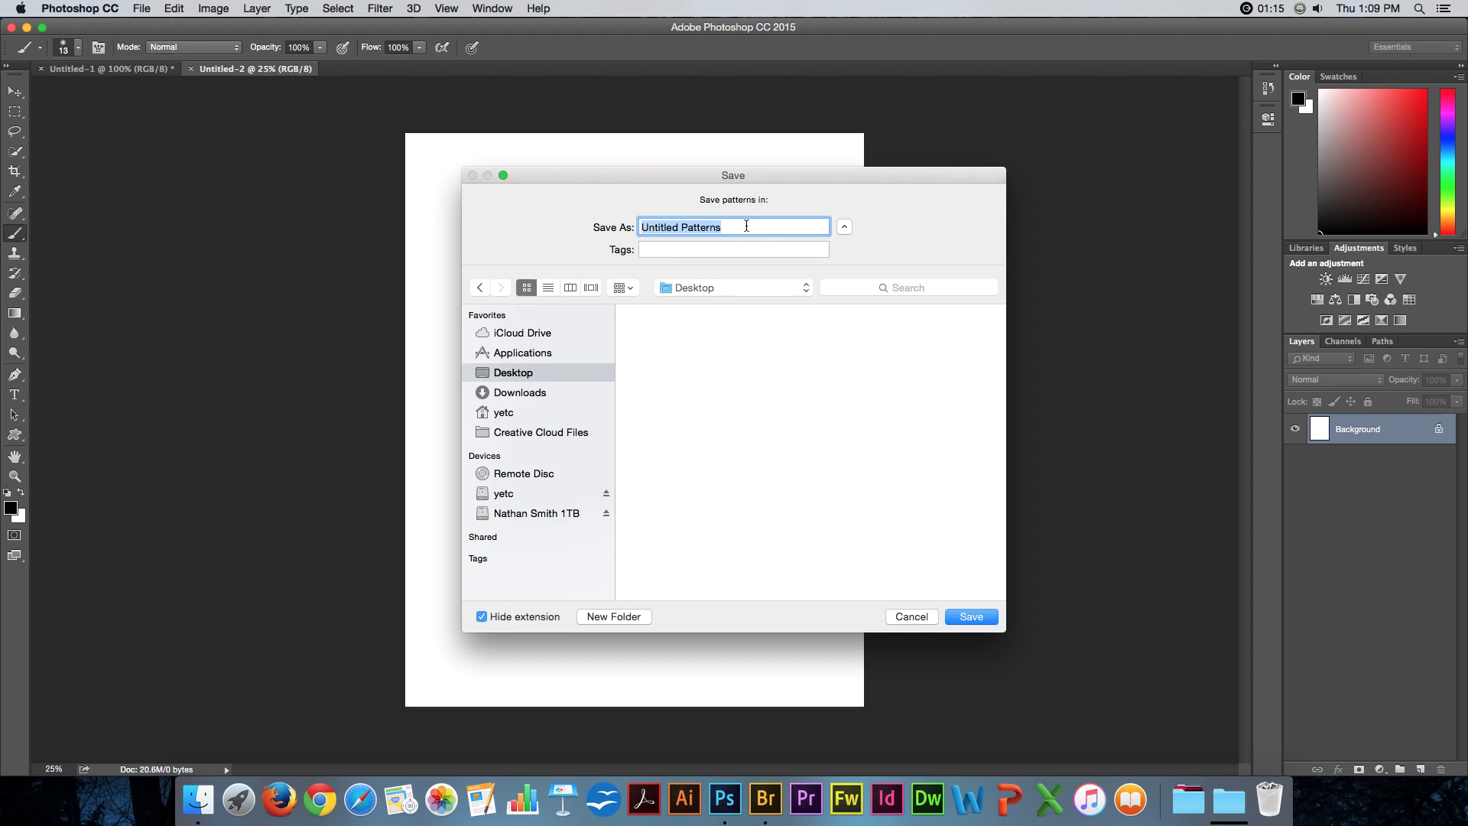
text(Star01)
click(970, 616)
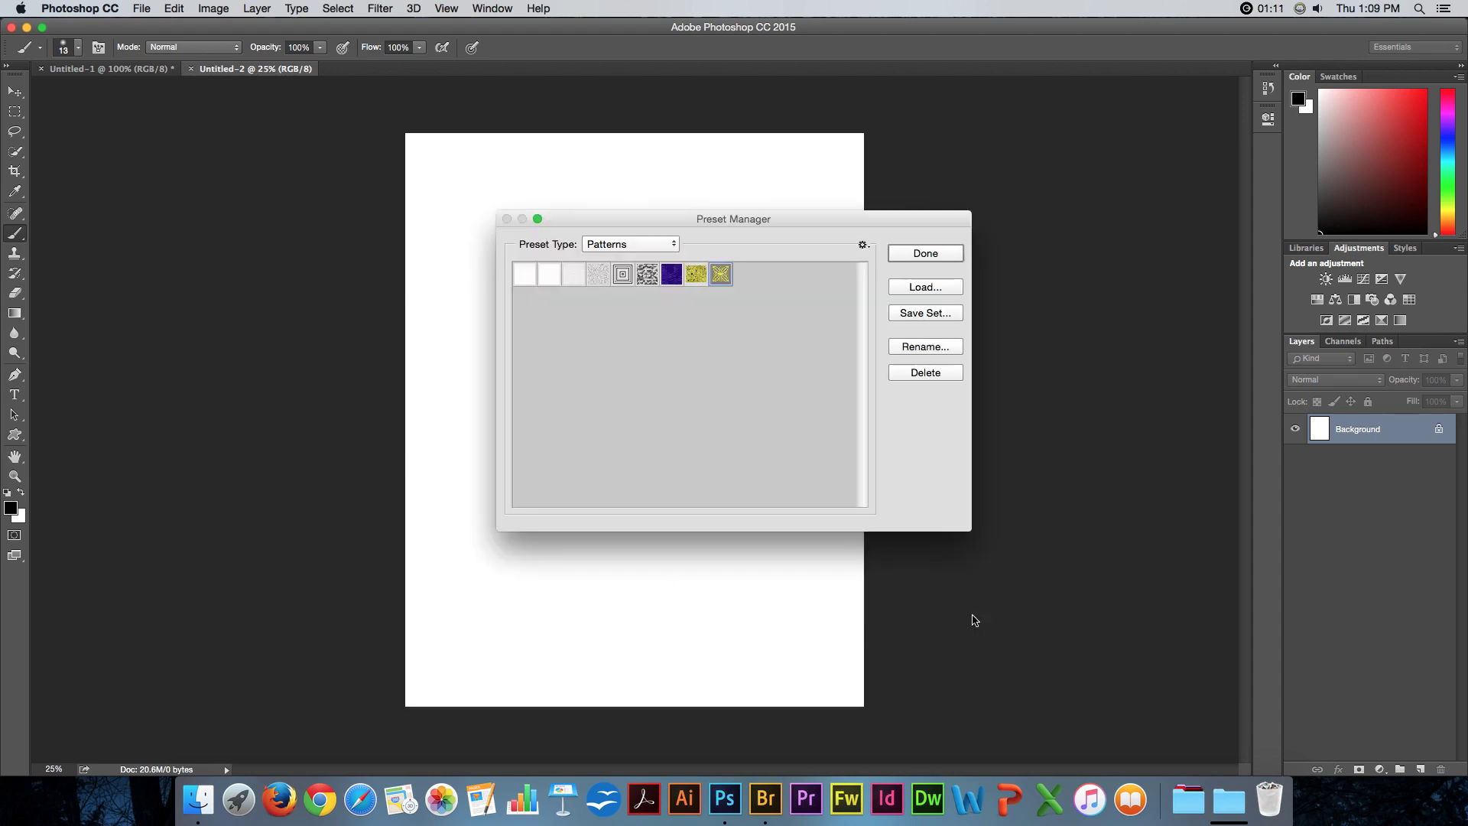
click(922, 253)
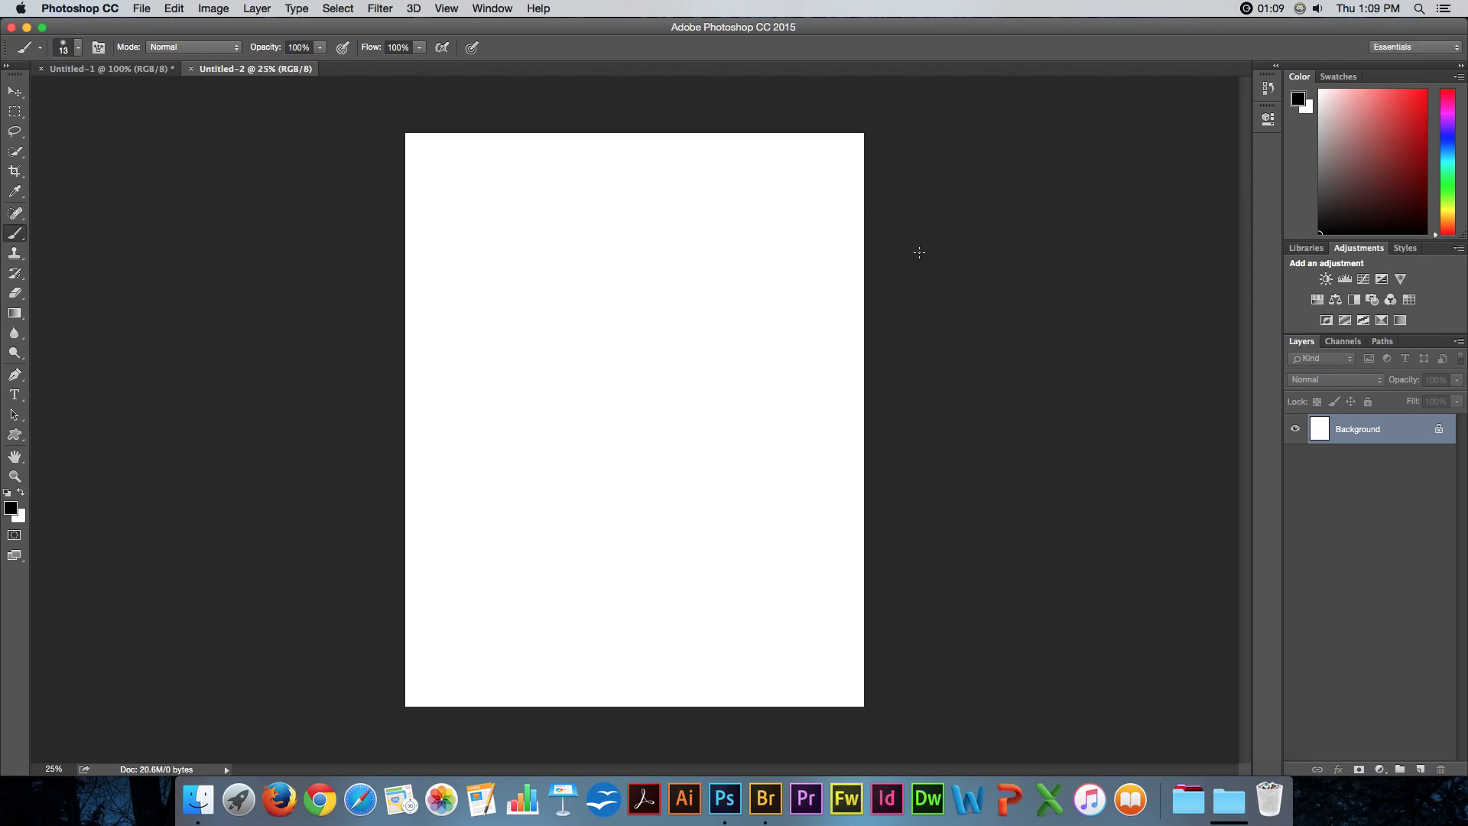
key(super+Tab)
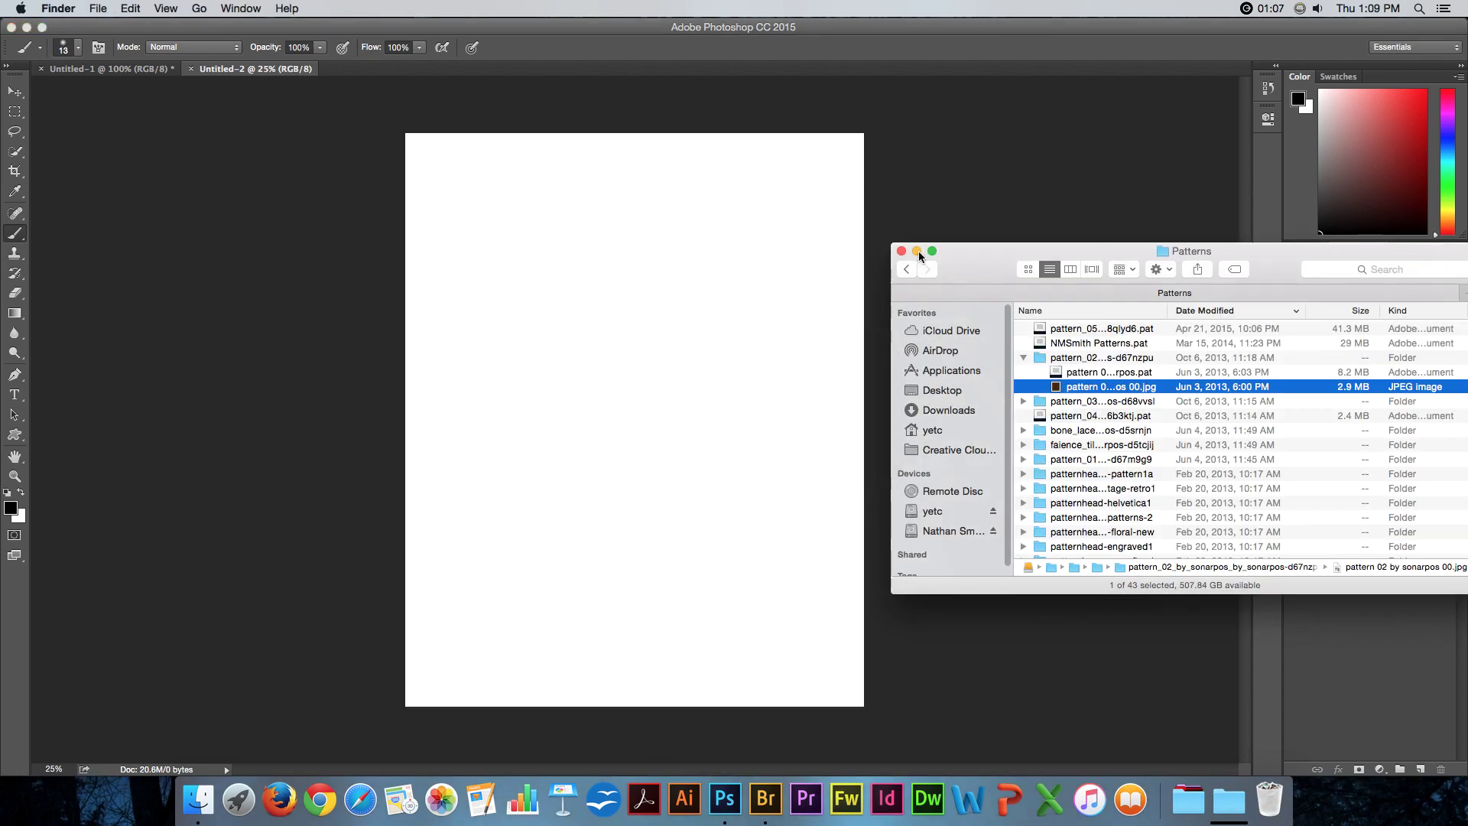
key(super+alt+h)
drag(1287, 252, 1043, 120)
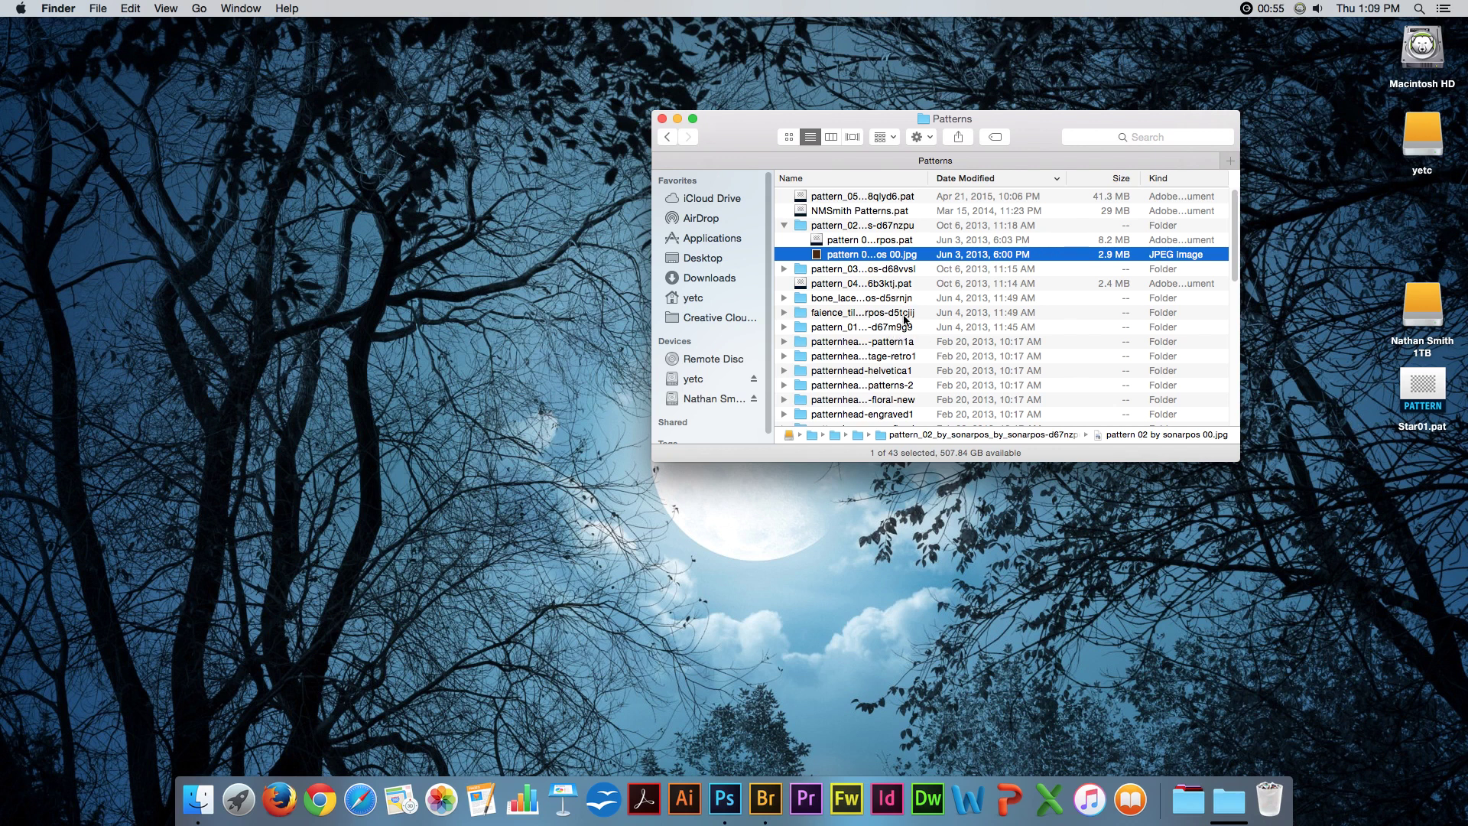
key(super+Tab)
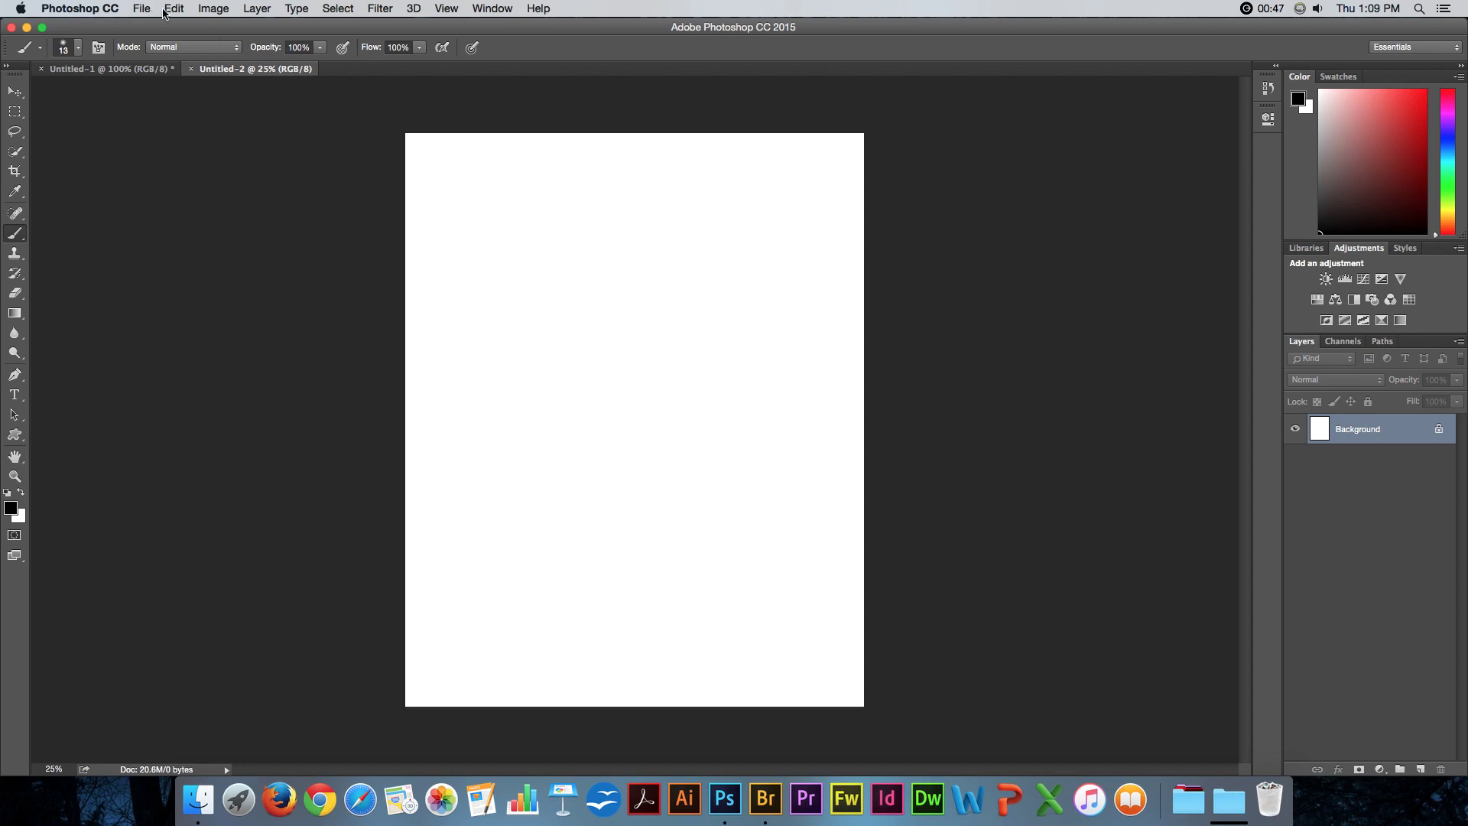
Open the Preset Manager with Patterns as the preset type
click(174, 9)
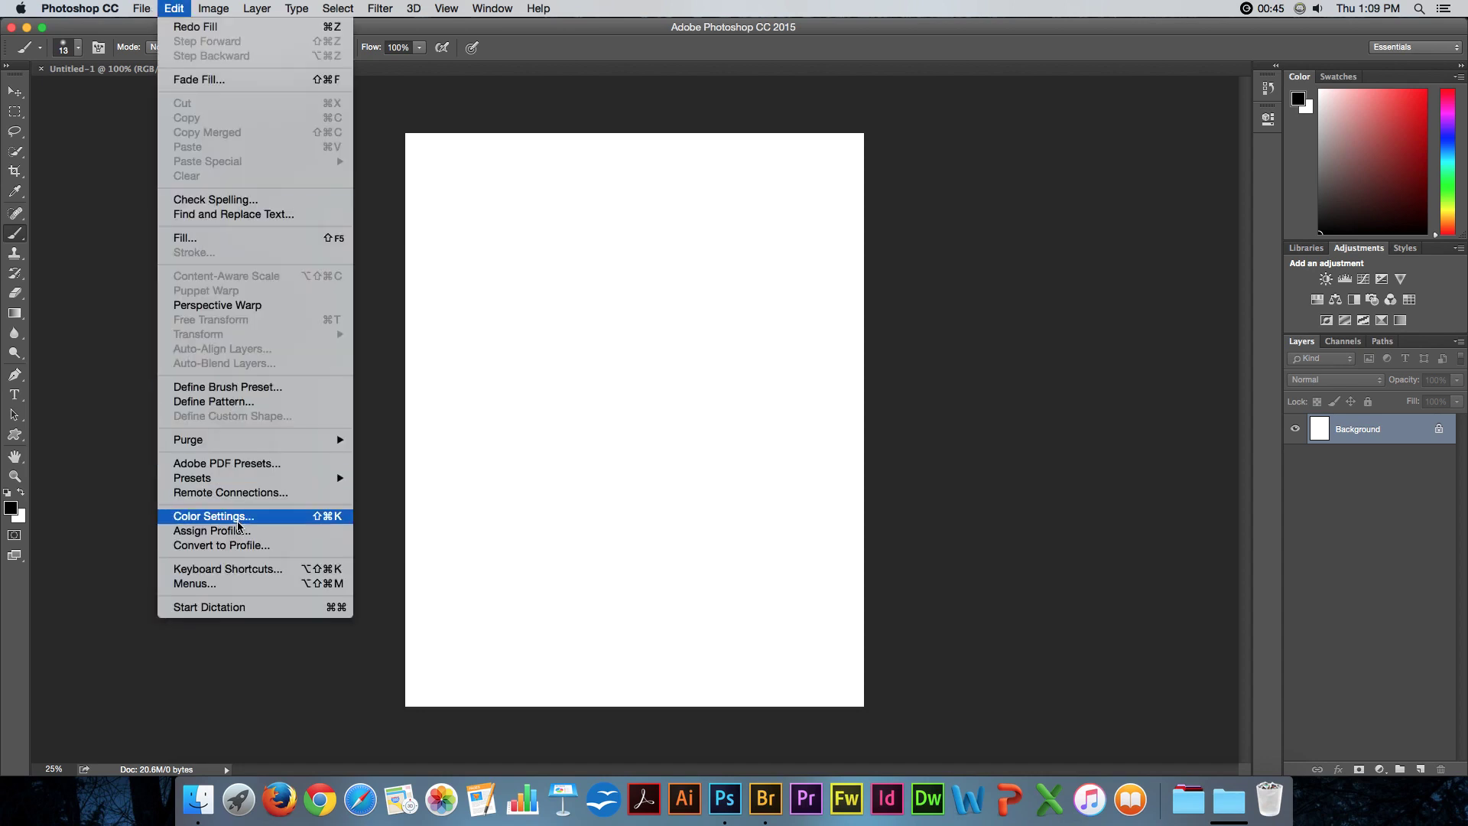
mouse_move(285, 482)
click(412, 478)
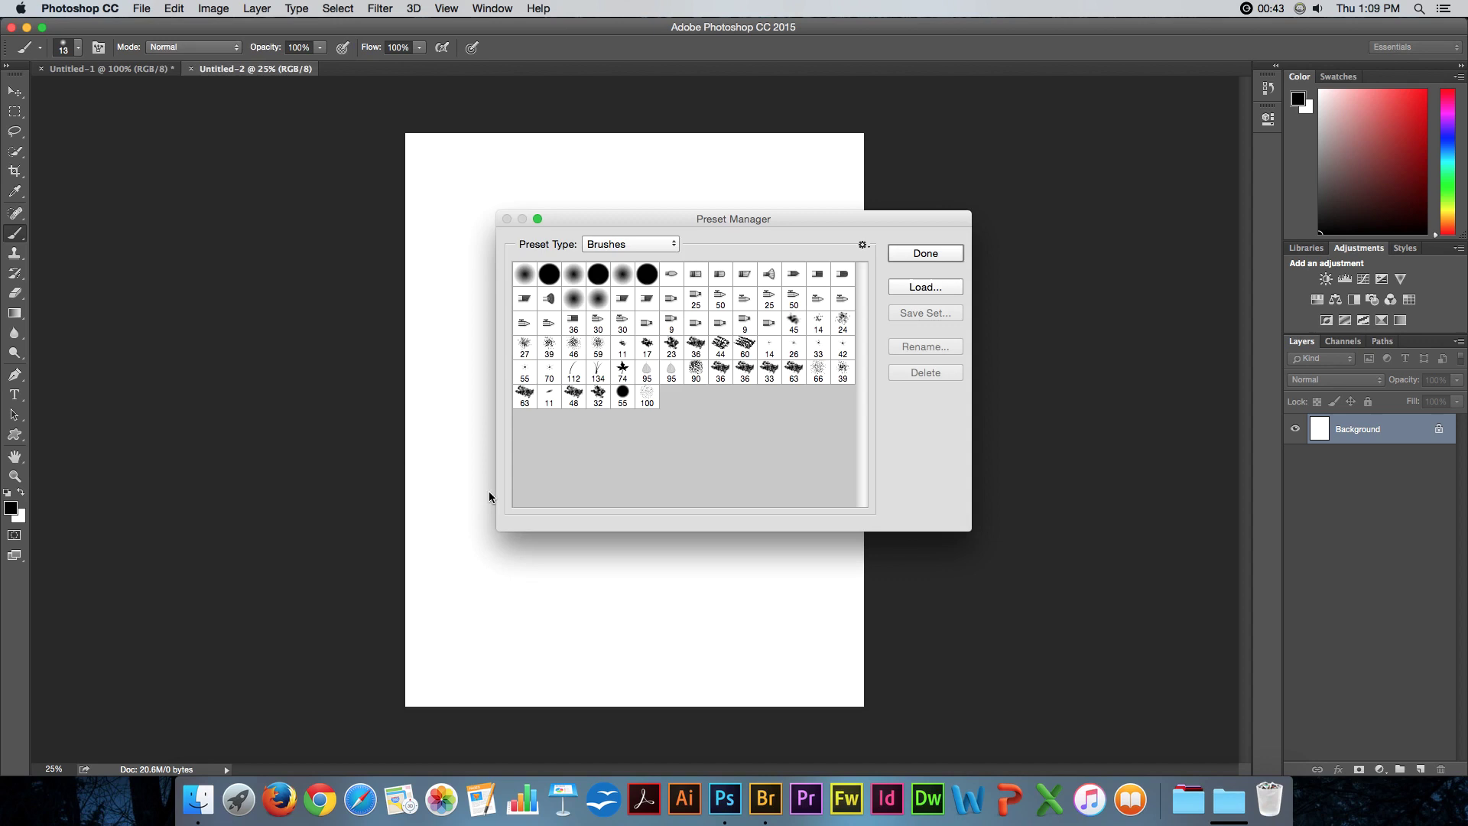
click(633, 244)
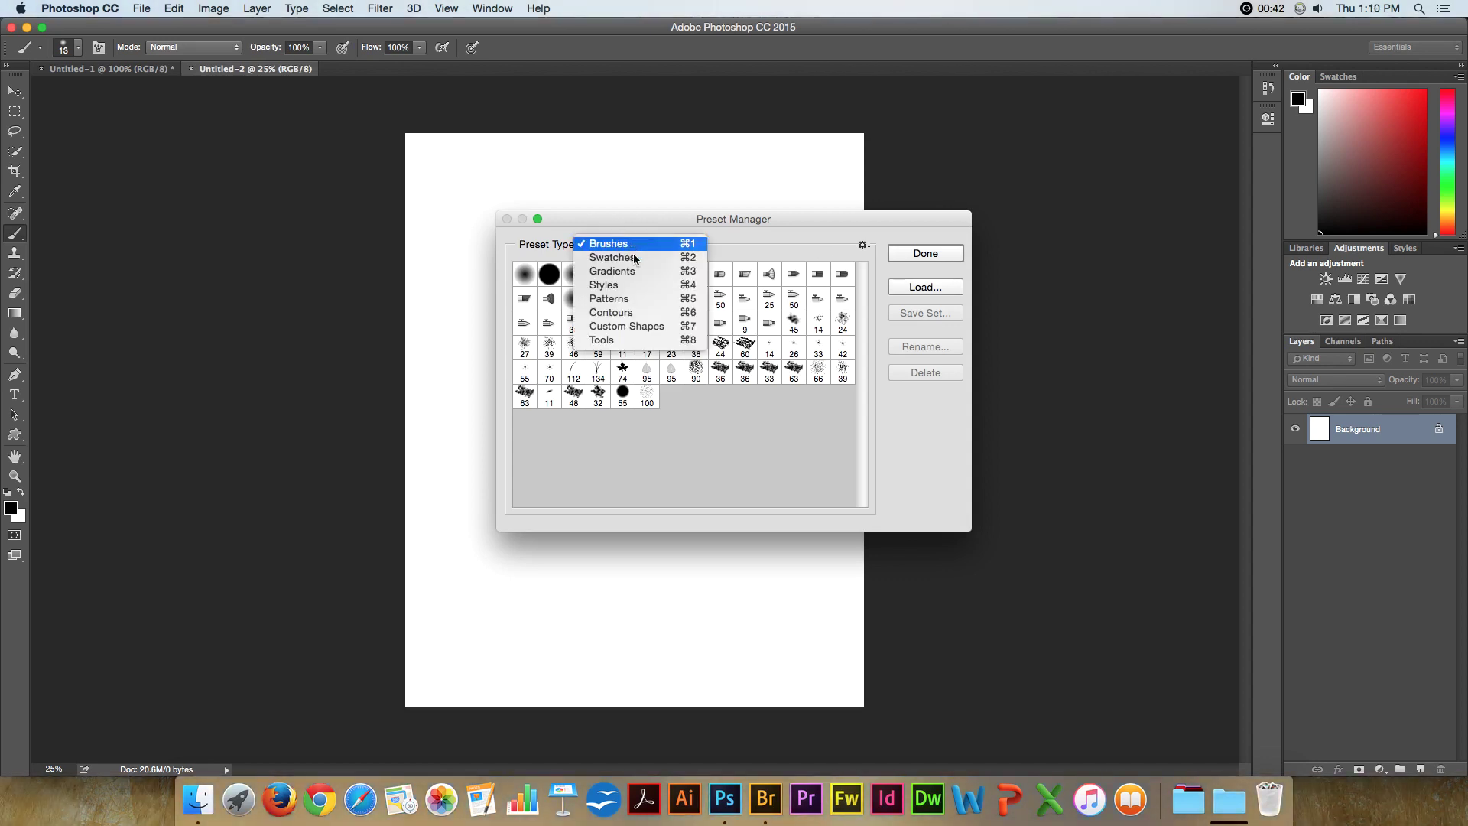
click(627, 296)
Load the first .pat file from the drive's My Art and Photos > Styles, brushes and gradients > Patterns folder
click(922, 288)
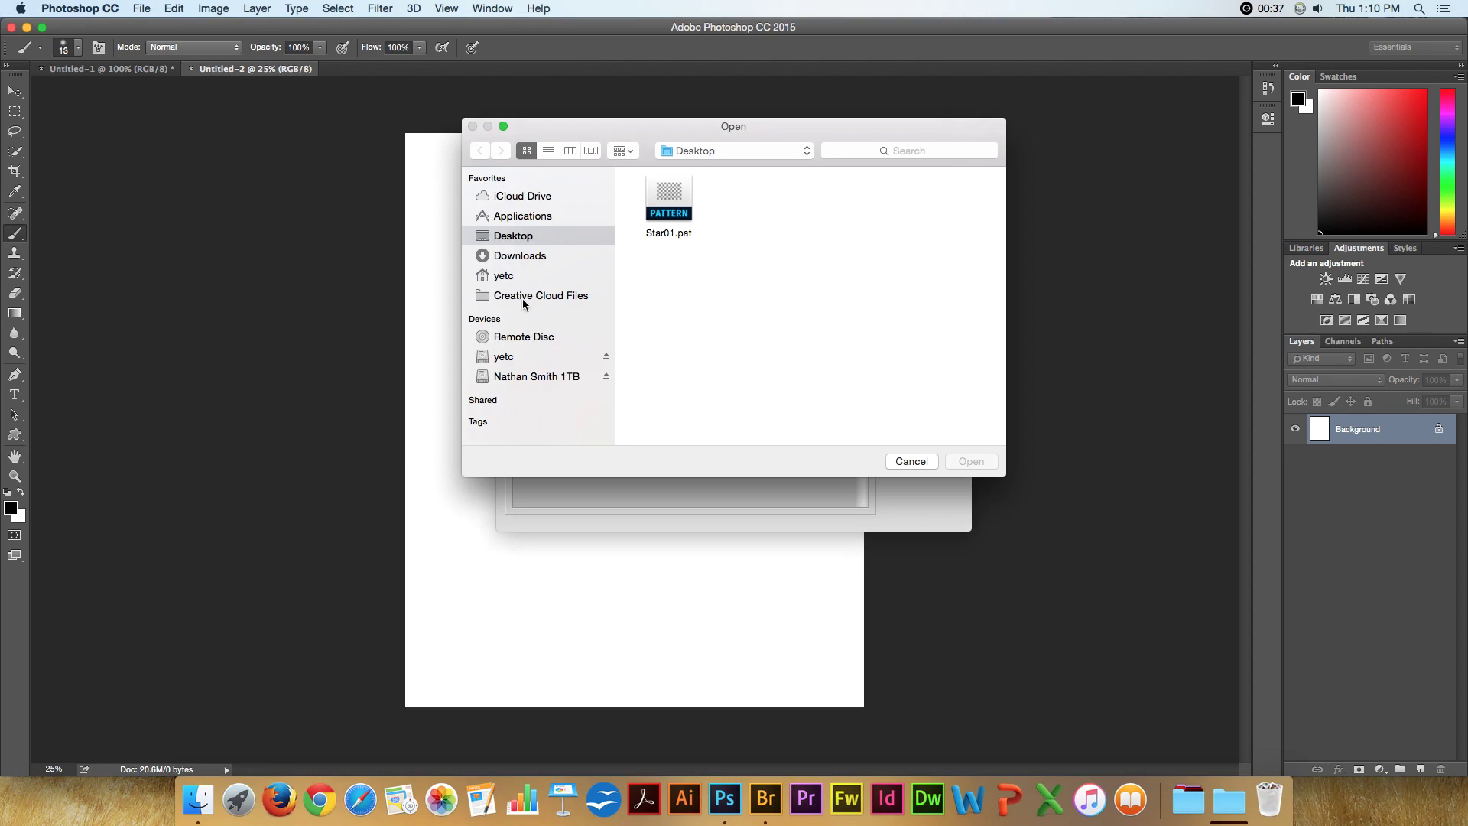
click(531, 375)
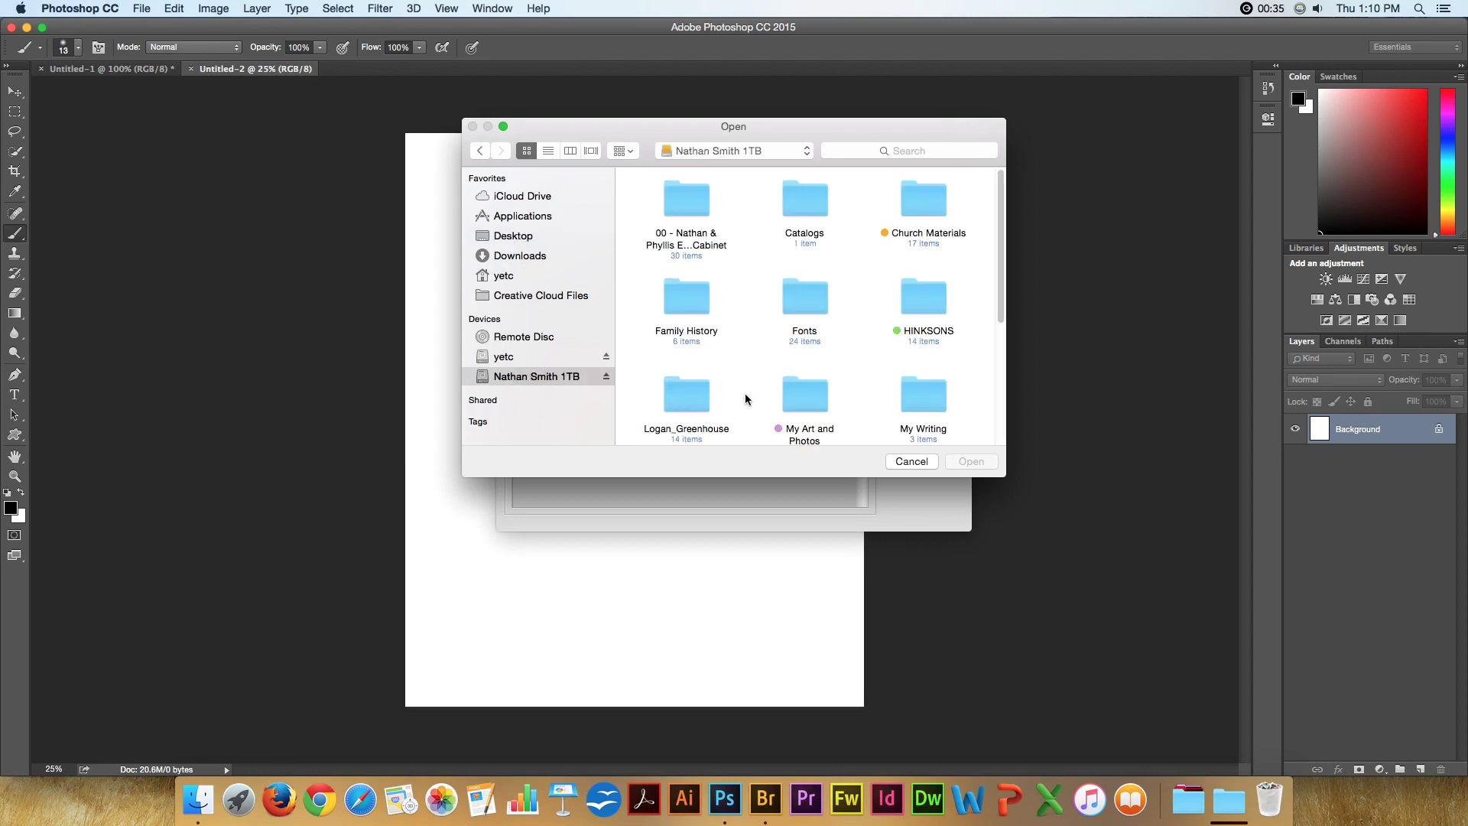
key(super+2)
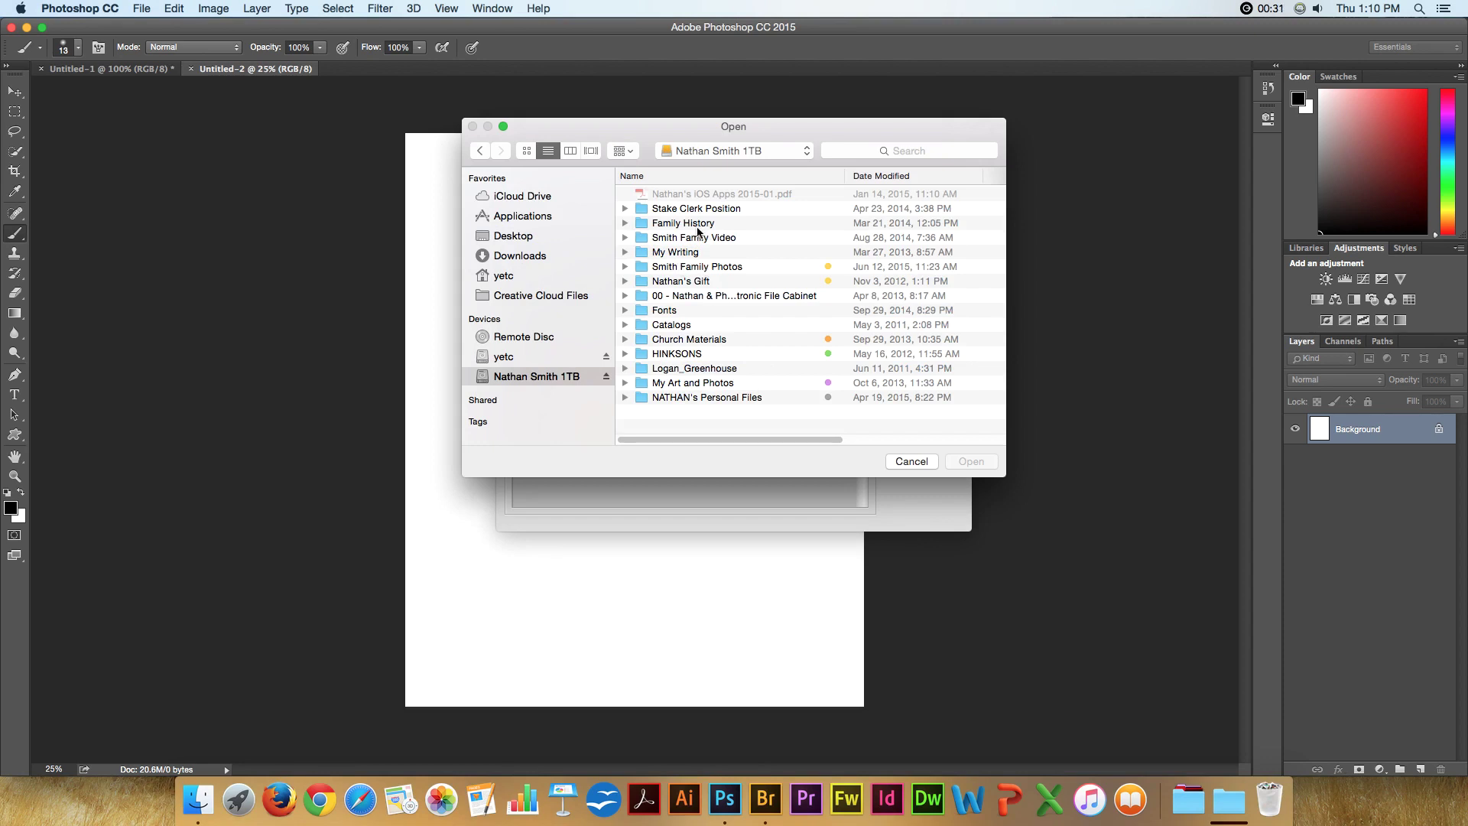
double_click(684, 382)
double_click(700, 368)
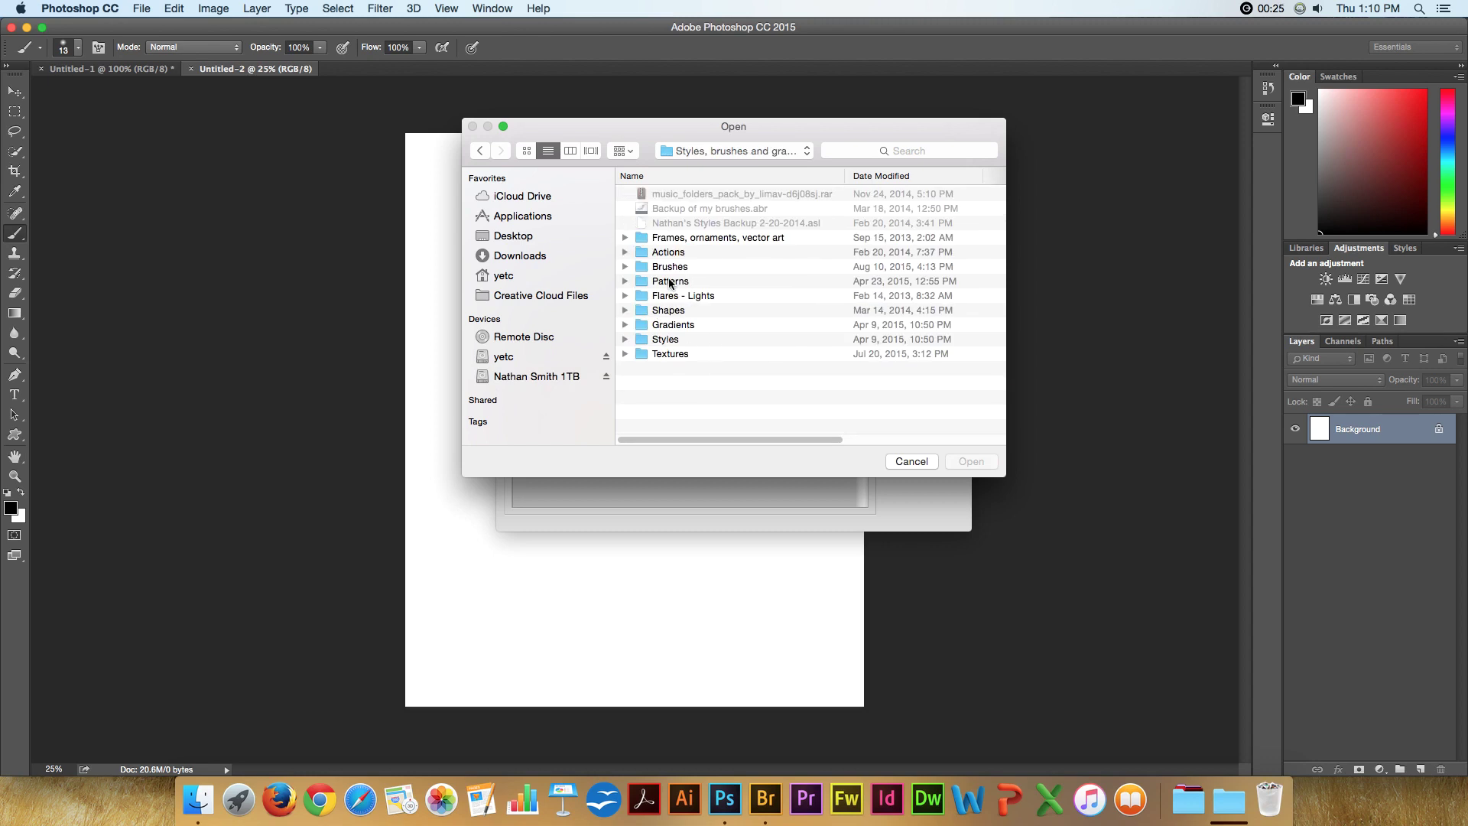
double_click(670, 282)
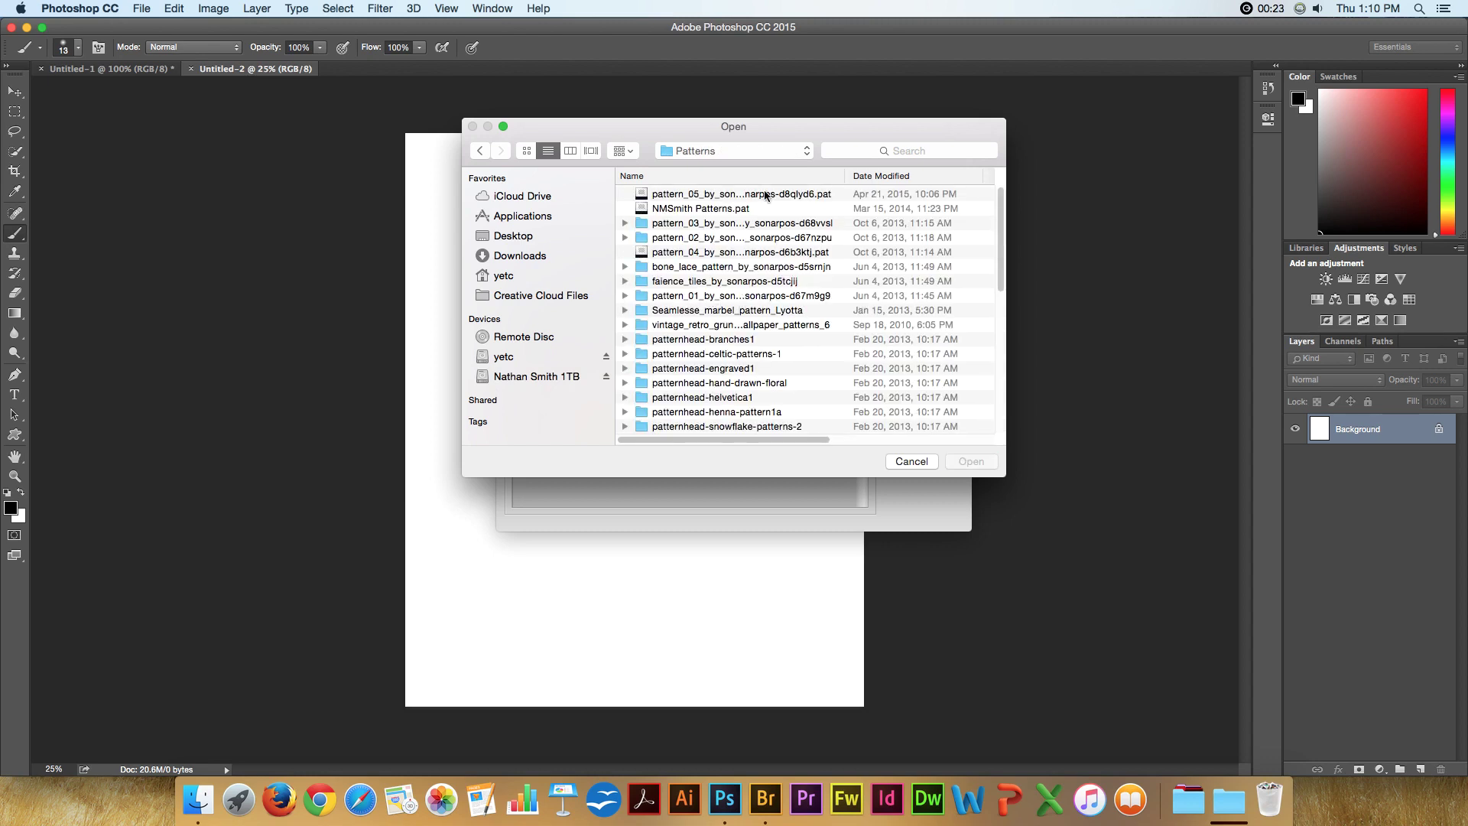
click(765, 195)
double_click(765, 195)
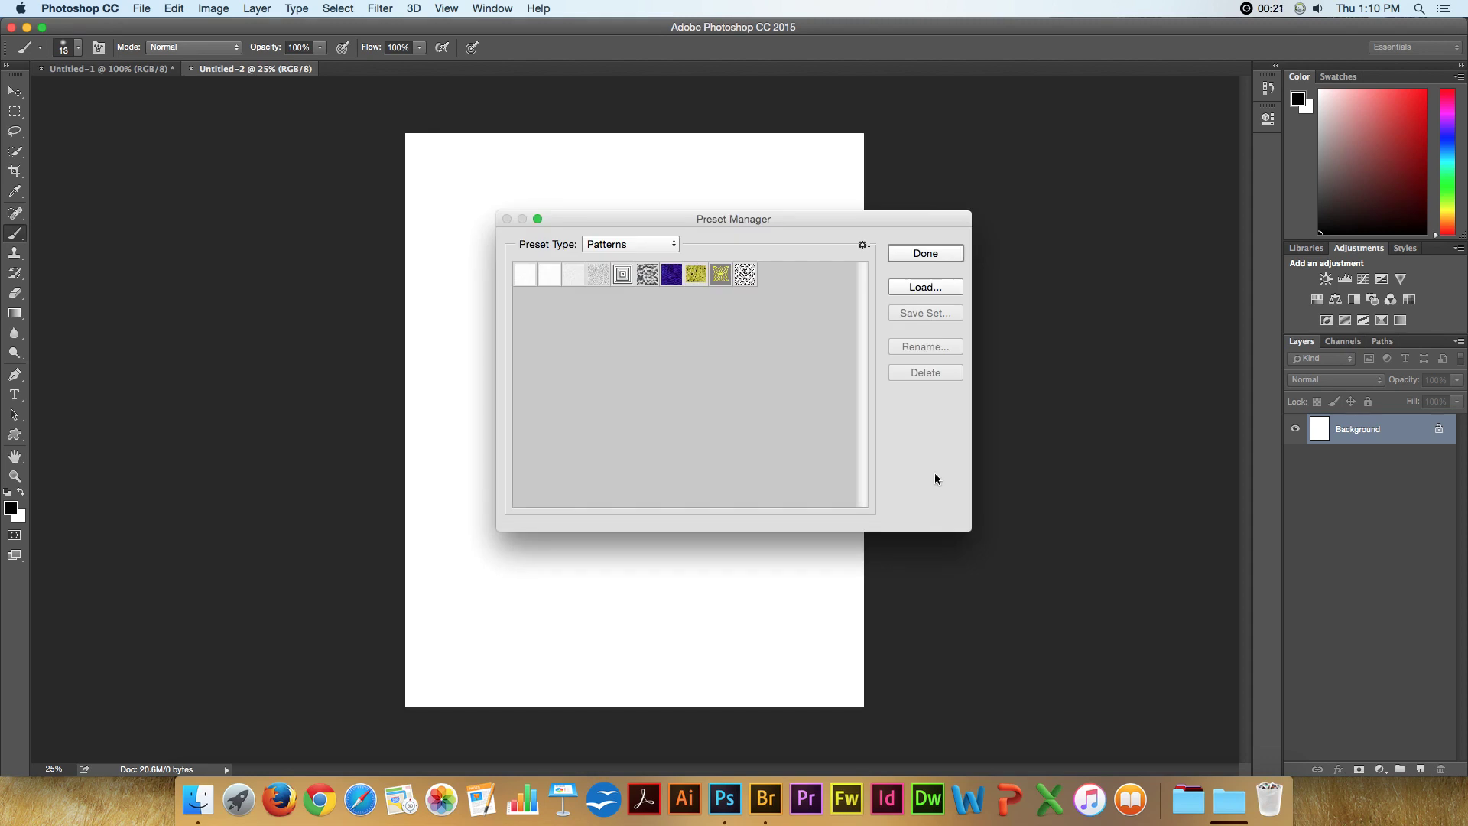
Fill the Untitled-2 page with the newly loaded black swirl pattern using the Shift+F5 Fill dialog
click(745, 274)
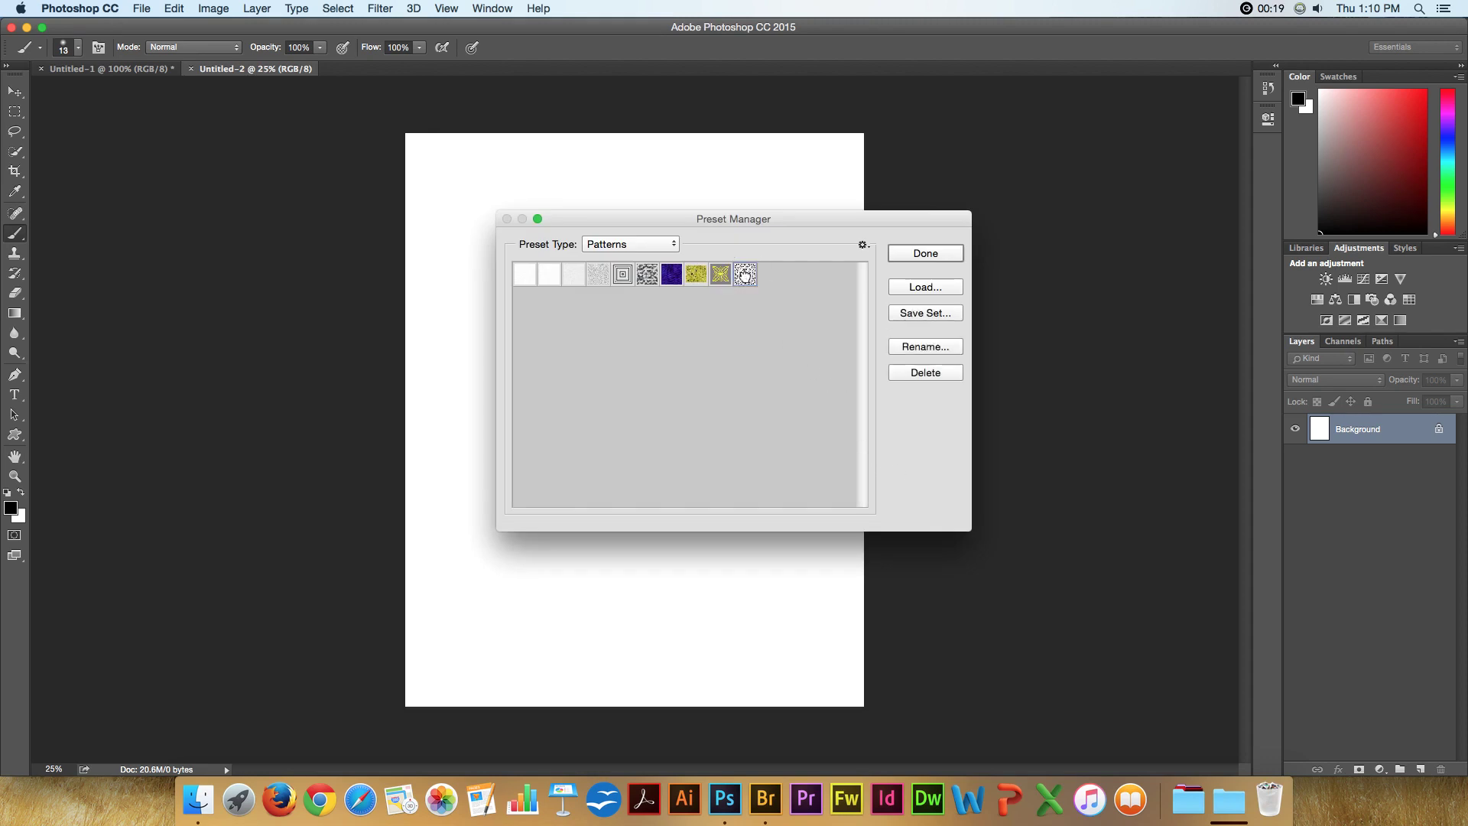
click(909, 253)
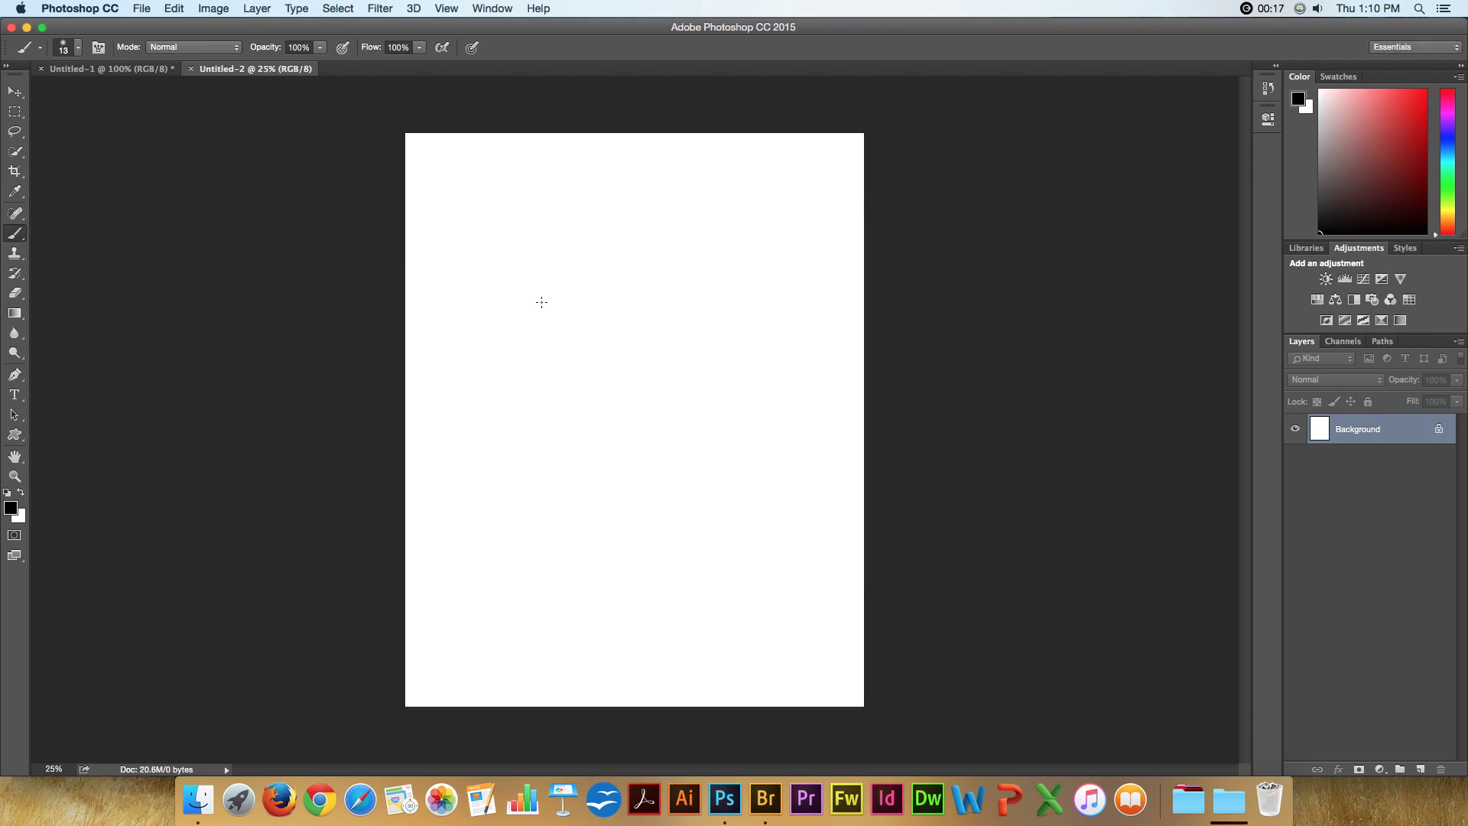
key(shift+F5)
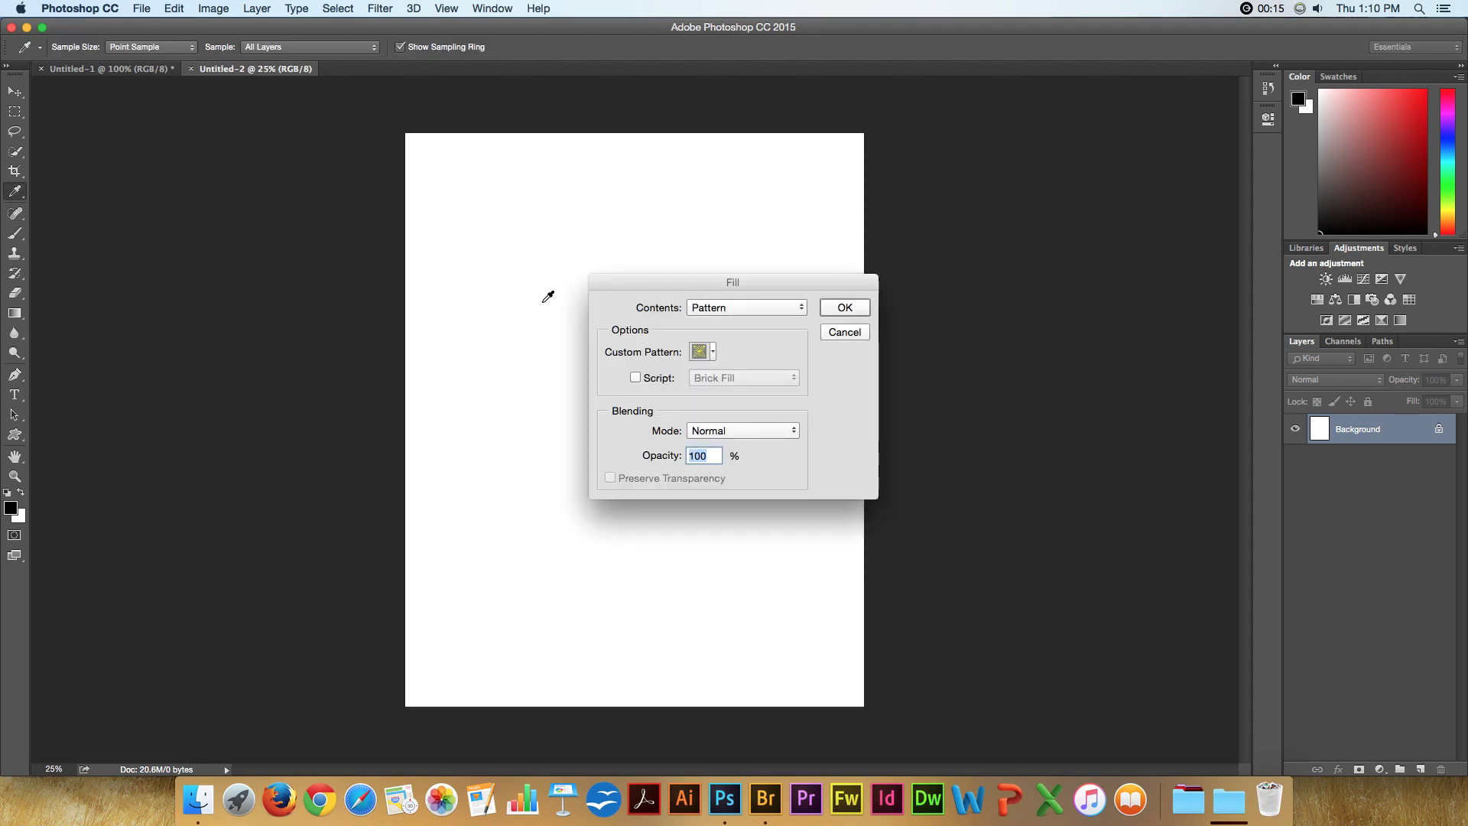
click(711, 354)
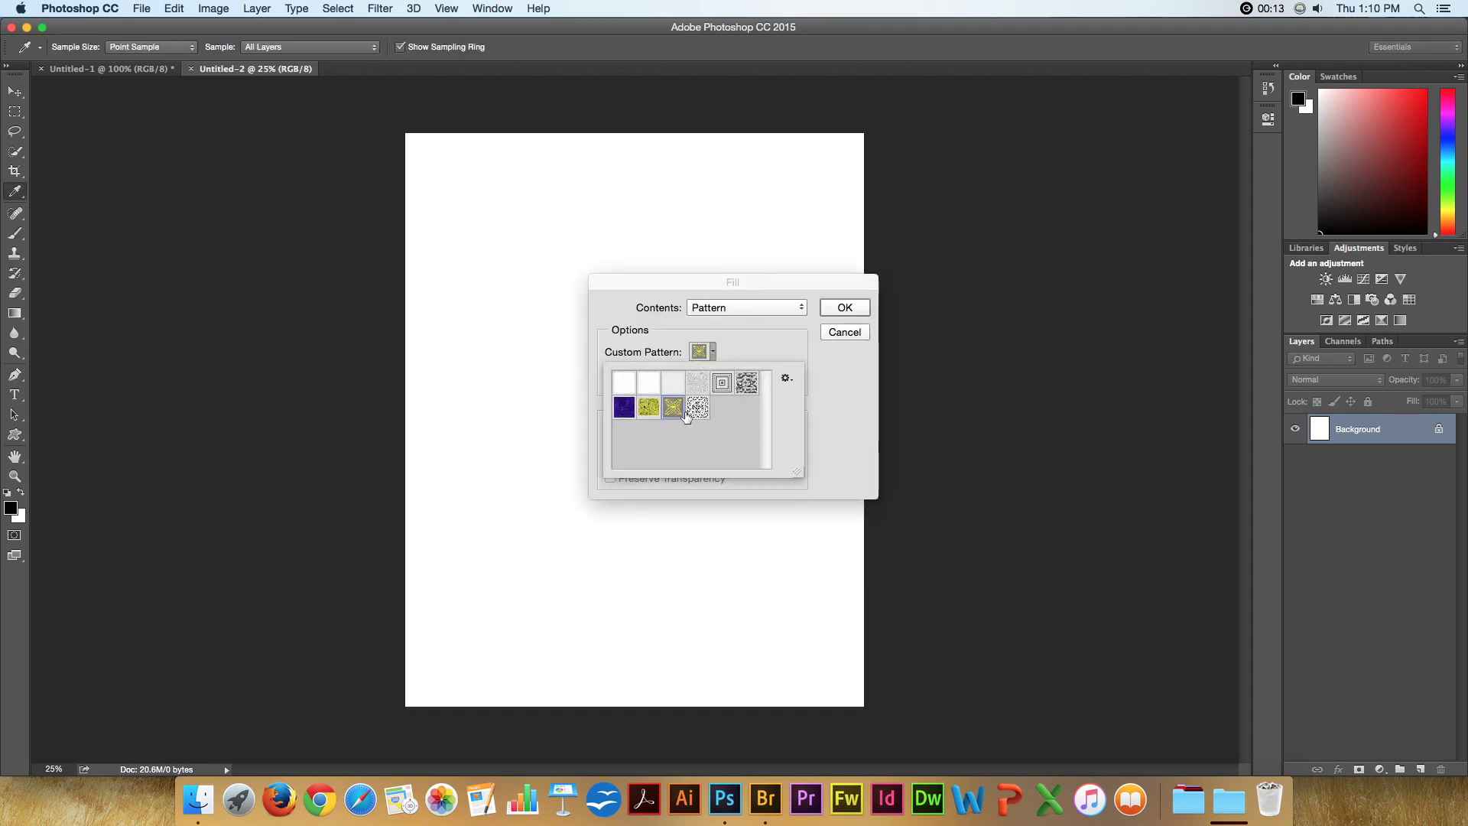
click(697, 407)
click(839, 309)
click(839, 308)
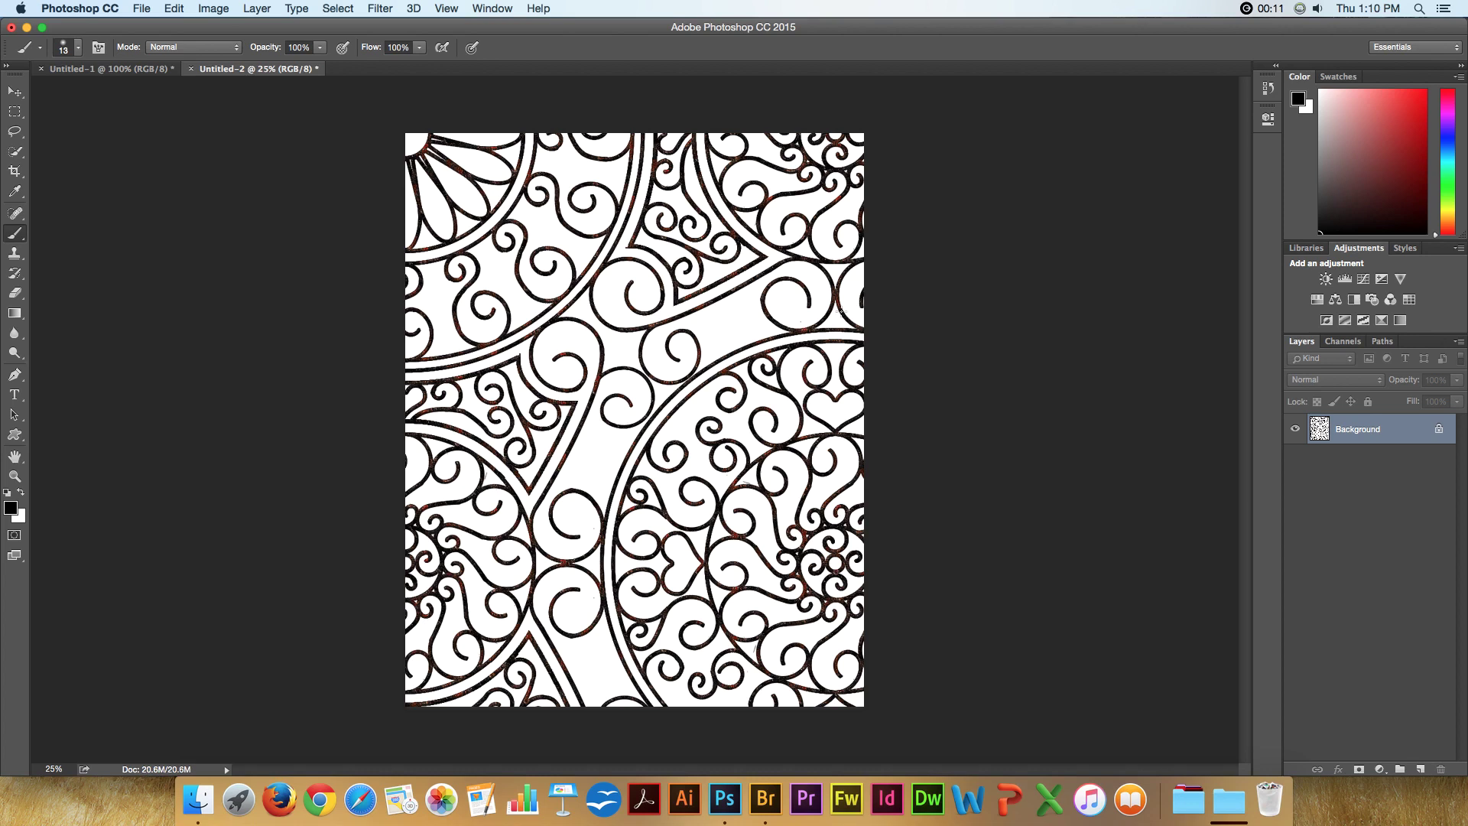